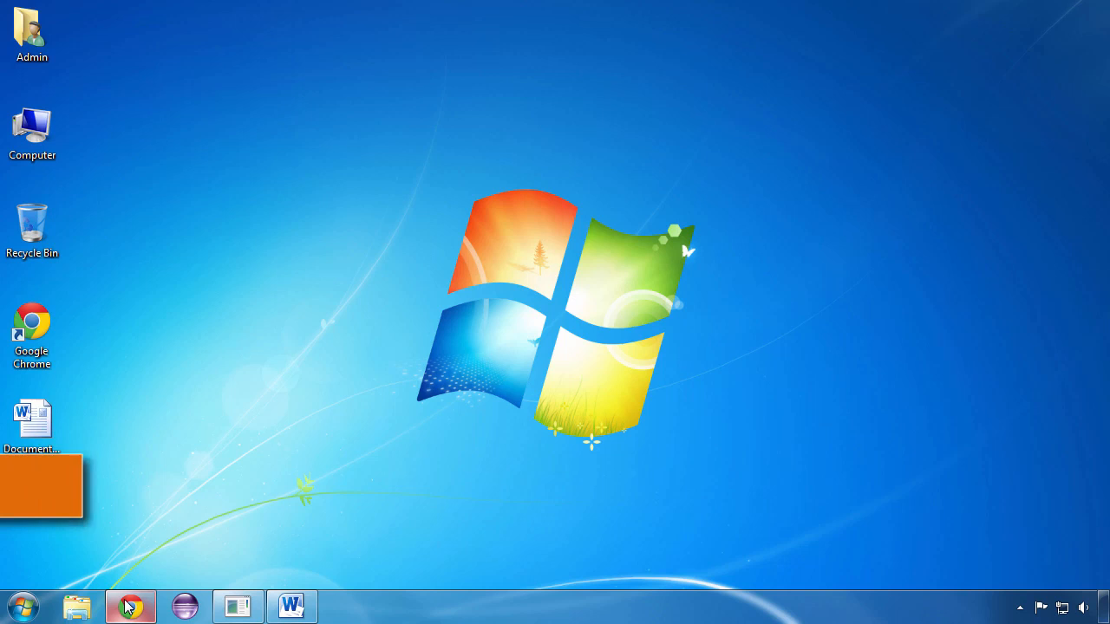
# - Switch to Chrome, search Google for "genymotion" and open the Genymotion site's licence selection page
pyautogui.click(129, 607)
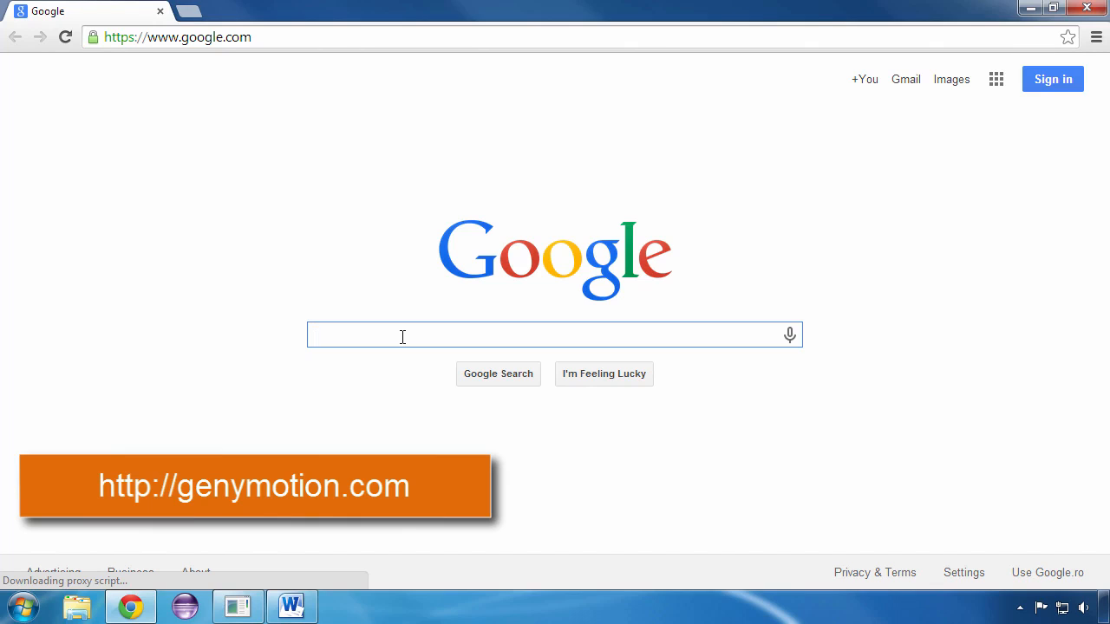
pyautogui.write('genymotion')
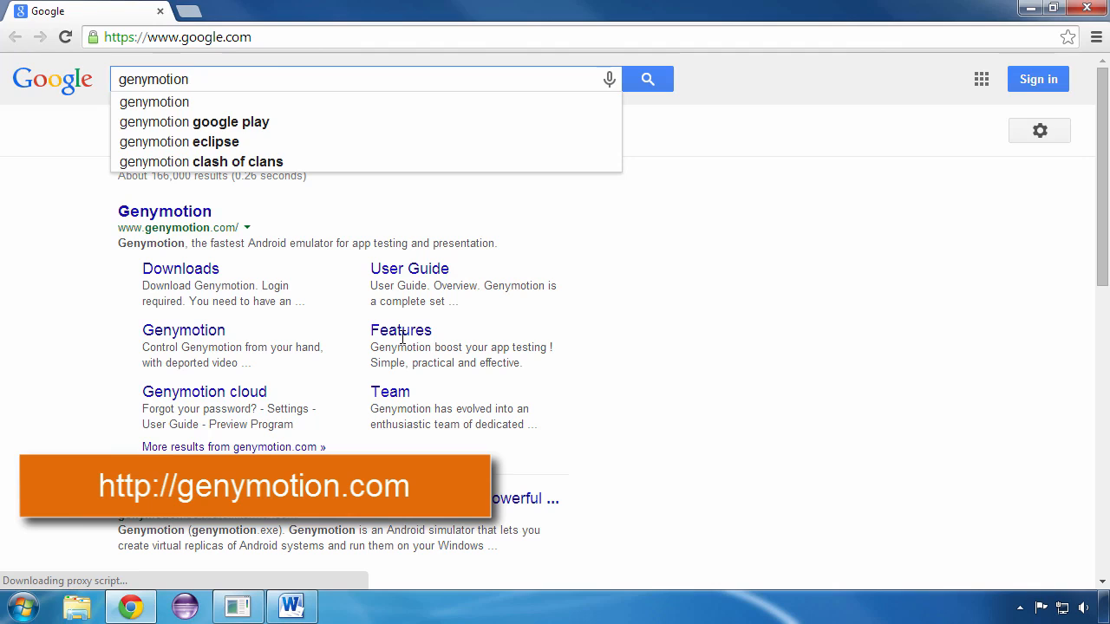
pyautogui.press('Return')
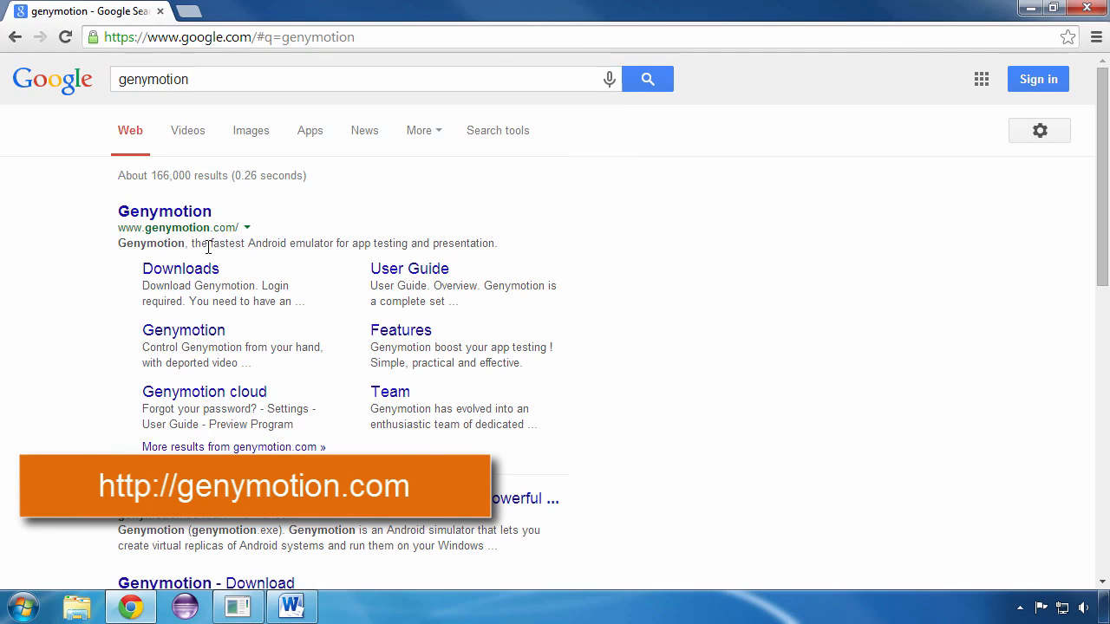
pyautogui.click(156, 218)
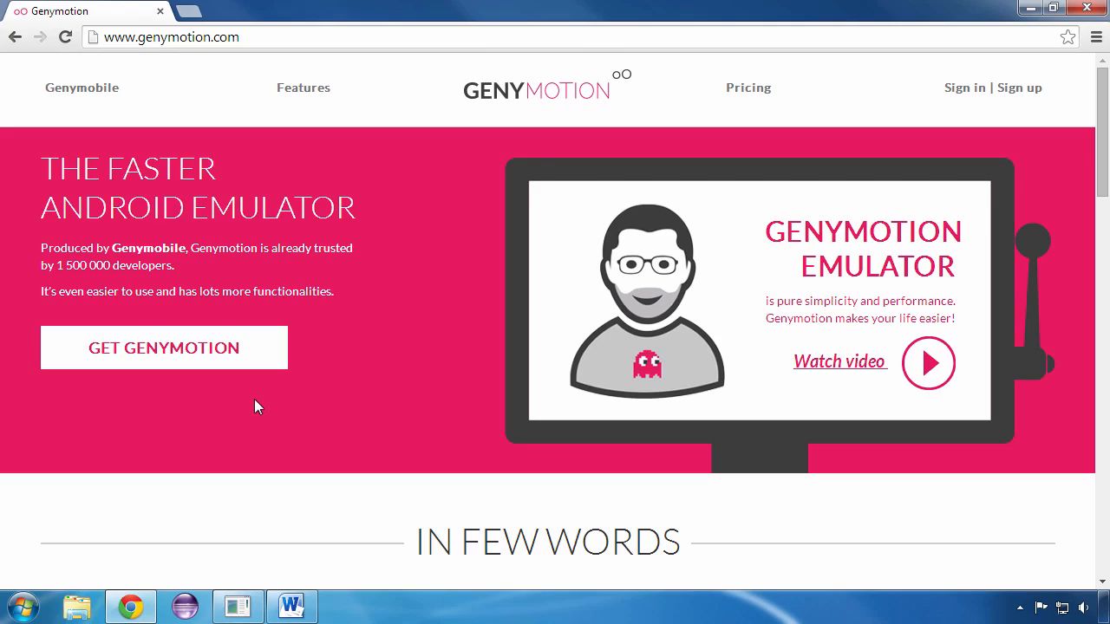
pyautogui.click(160, 361)
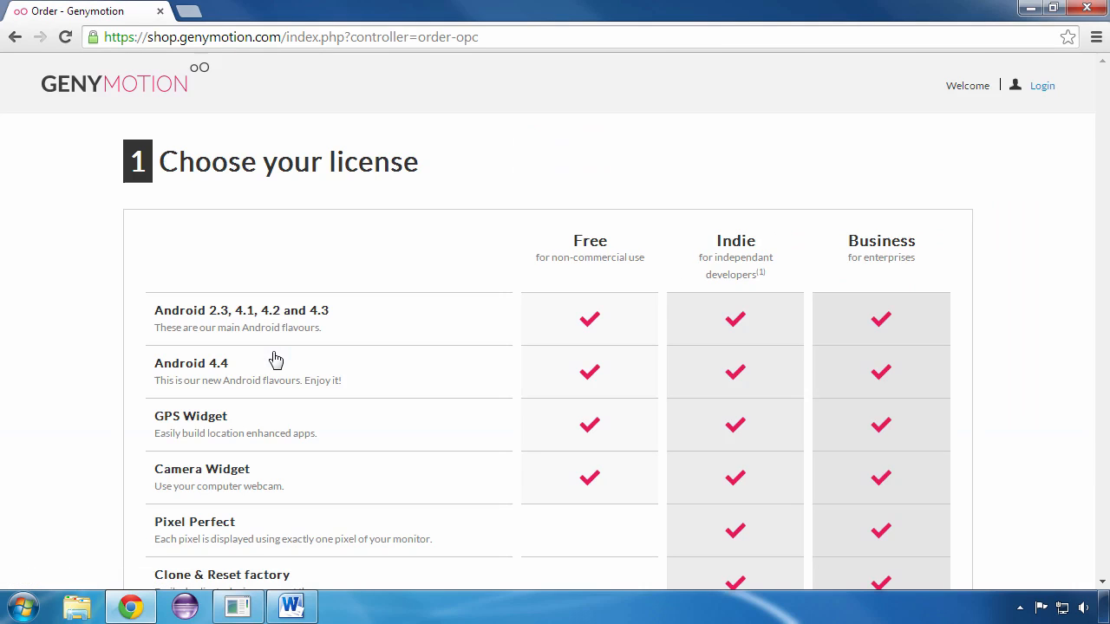
# - Compare the features, usage terms and prices of the Free, Indie and Business licences
pyautogui.scroll(-2, 271, 358)
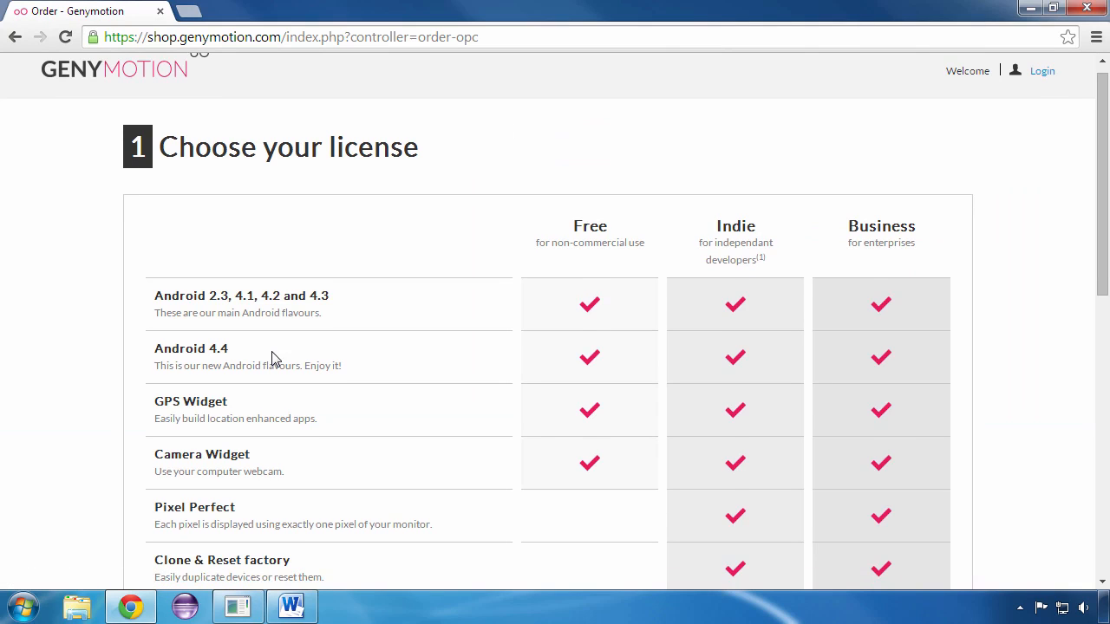
pyautogui.scroll(-1, 272, 358)
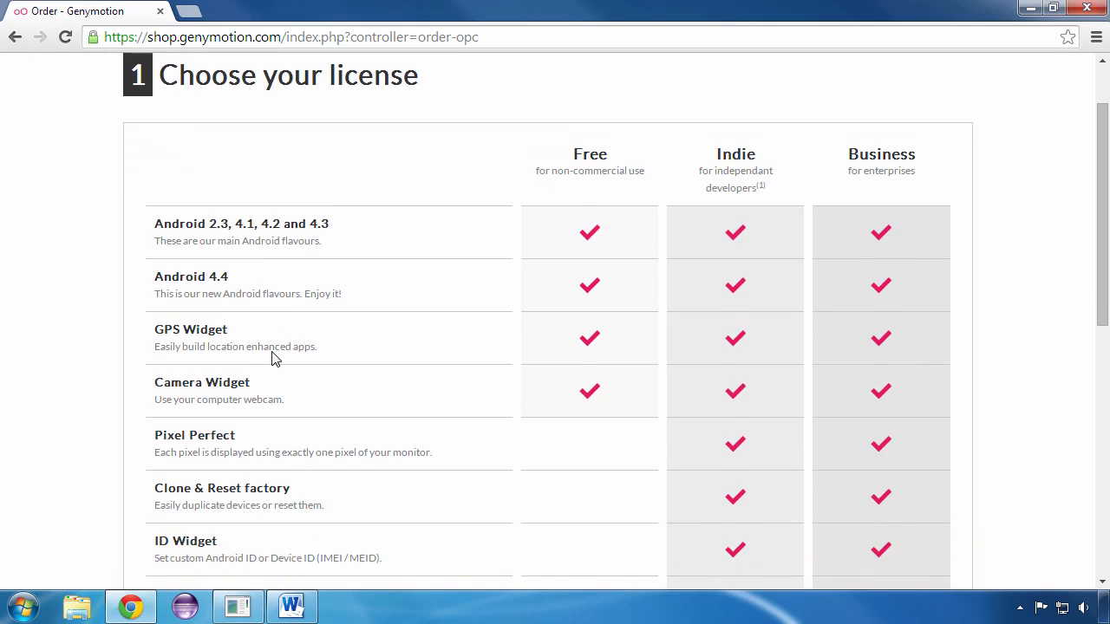
pyautogui.scroll(-1, 271, 358)
pyautogui.scroll(-1, 272, 358)
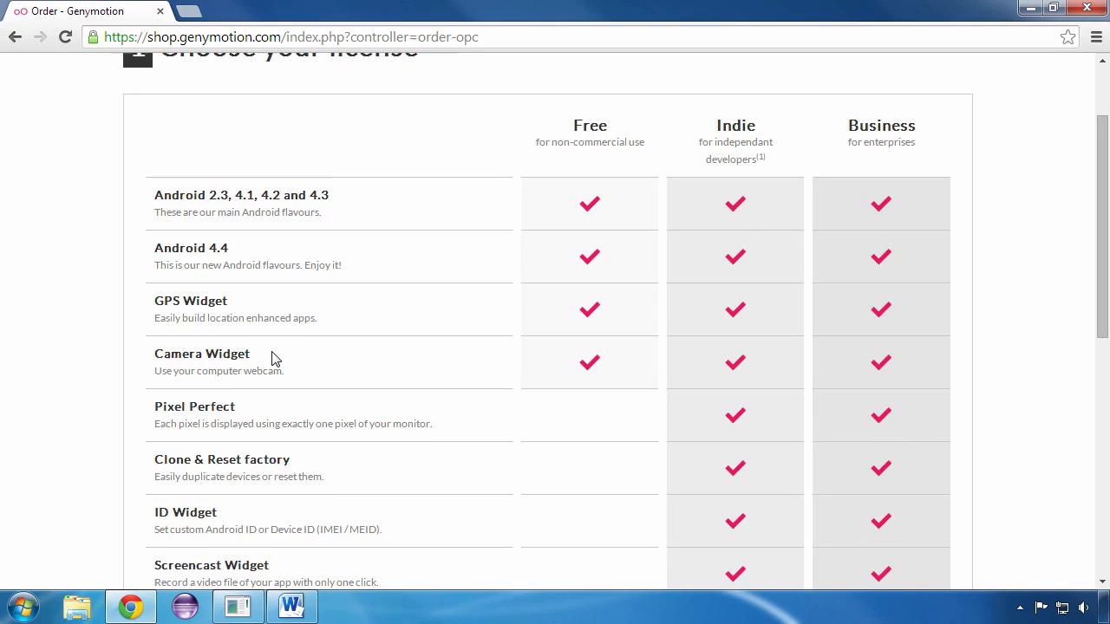
pyautogui.scroll(-1, 271, 358)
pyautogui.scroll(-1, 271, 358)
pyautogui.scroll(-1, 271, 358)
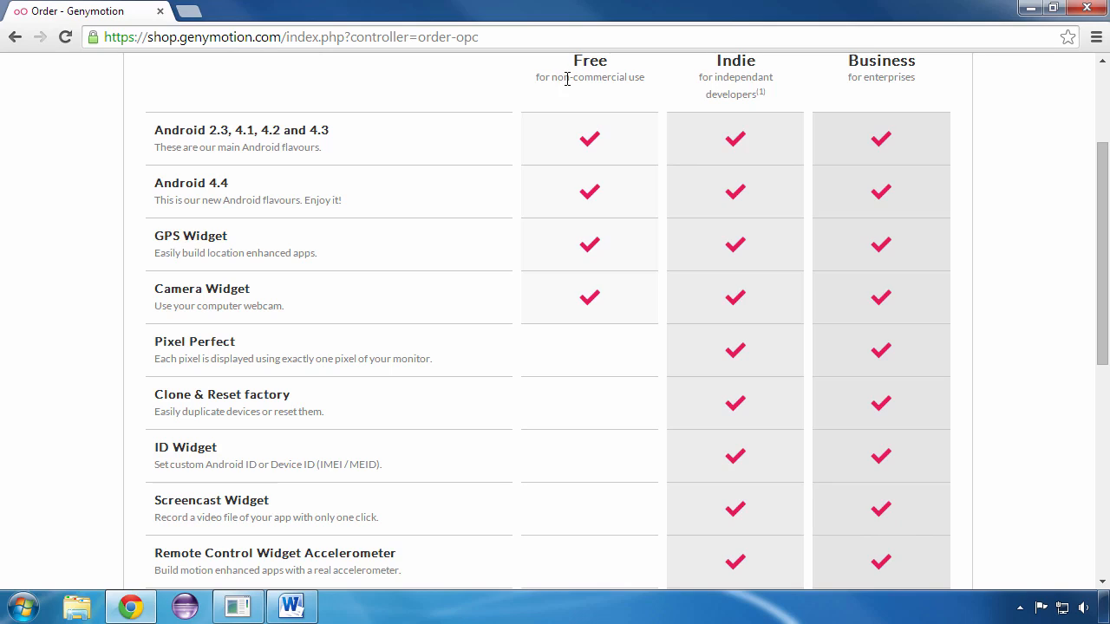
pyautogui.moveTo(536, 77); pyautogui.dragTo(649, 76)
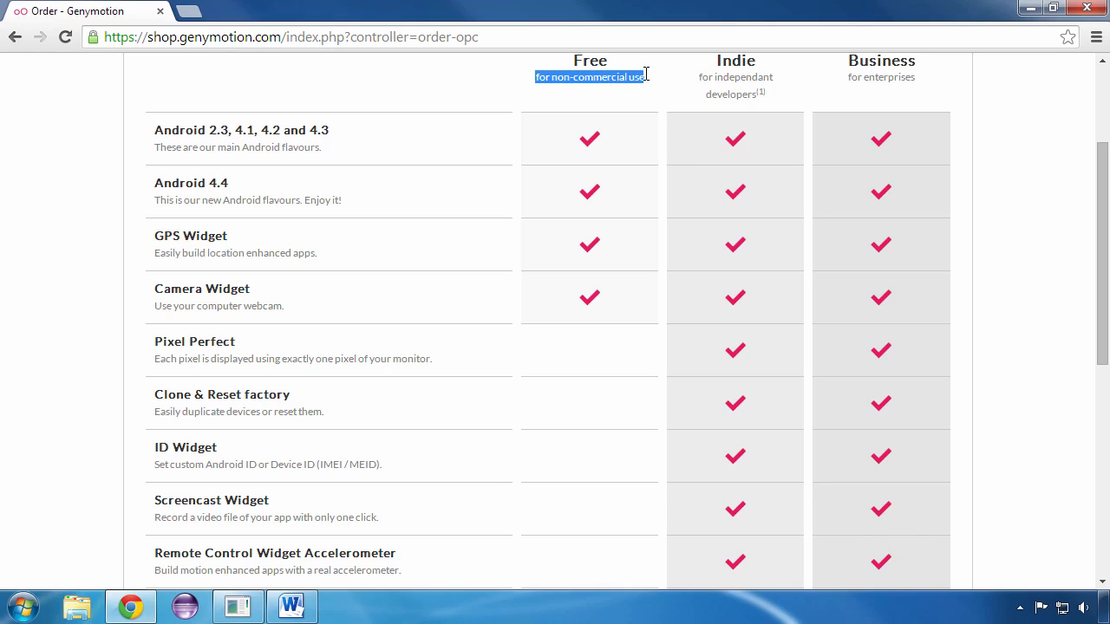
pyautogui.click(578, 87)
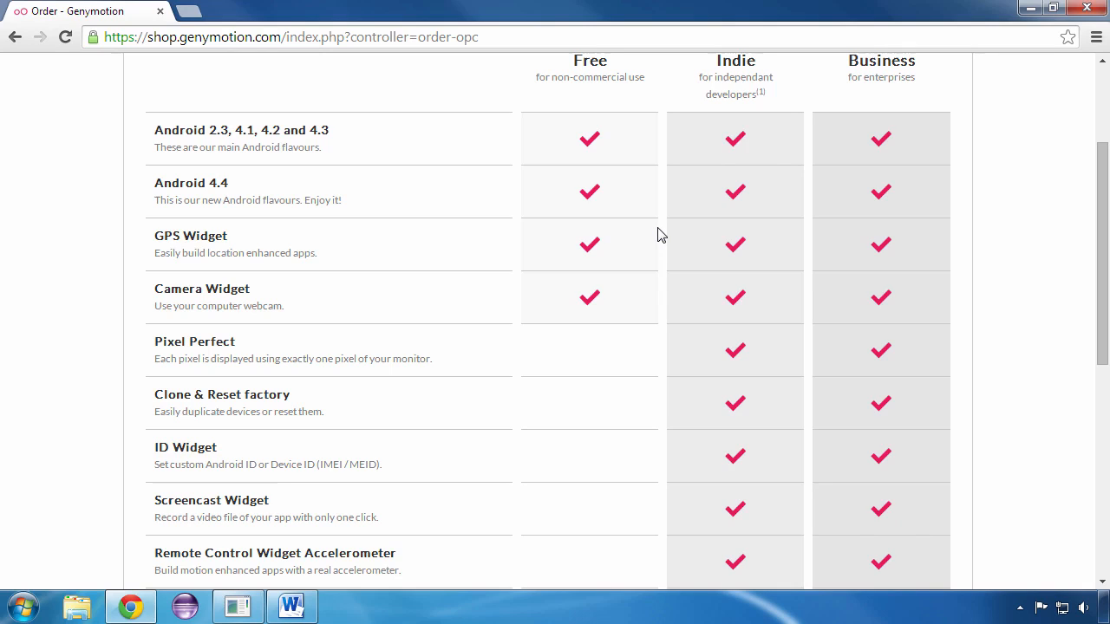
pyautogui.scroll(-3, 657, 234)
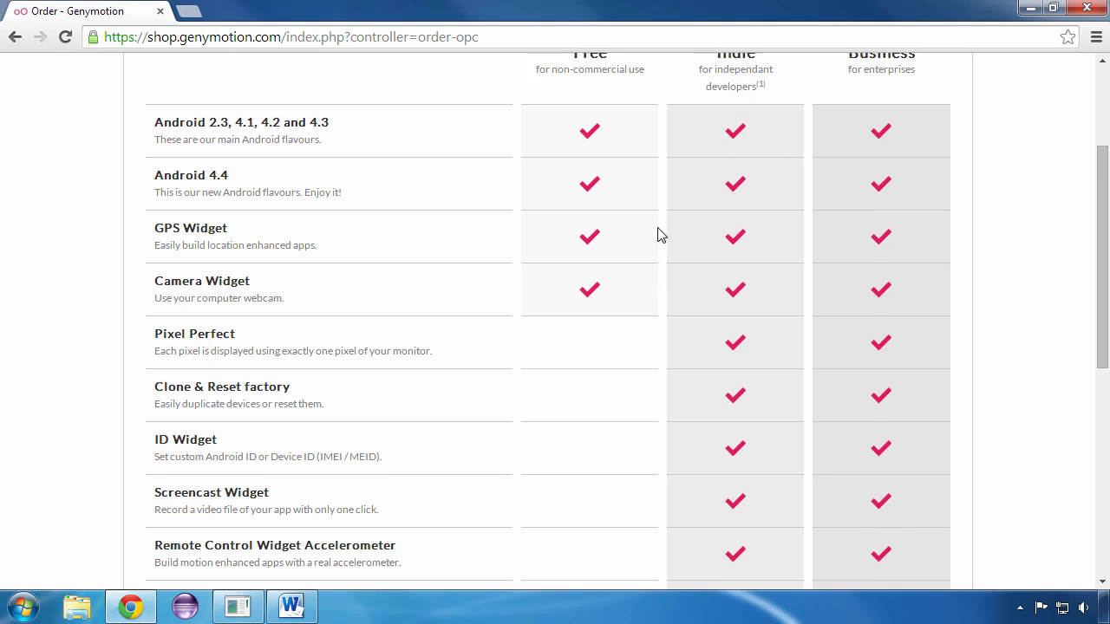
pyautogui.scroll(-1, 657, 234)
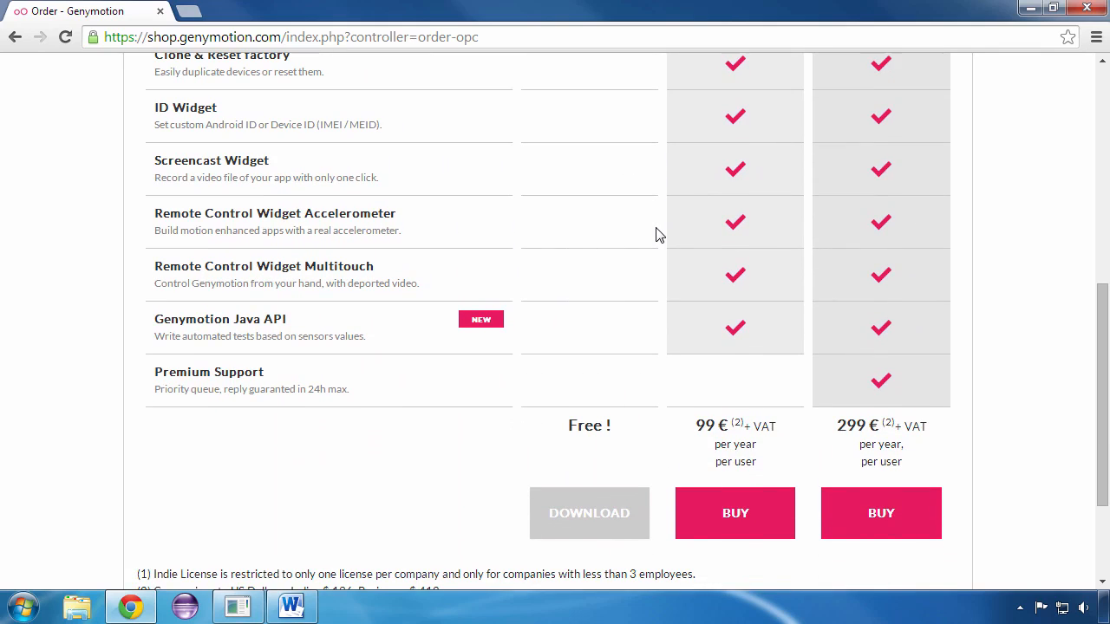
pyautogui.scroll(-1, 657, 234)
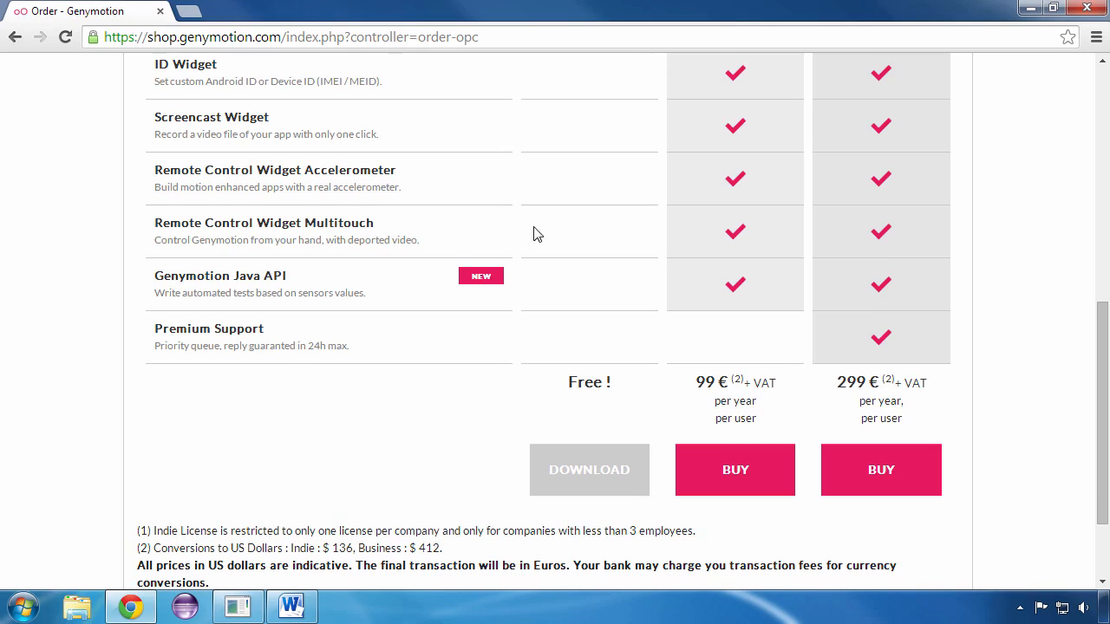
# - Choose the free licence download and open the sign-up form for a Genymotion Cloud account
pyautogui.click(589, 488)
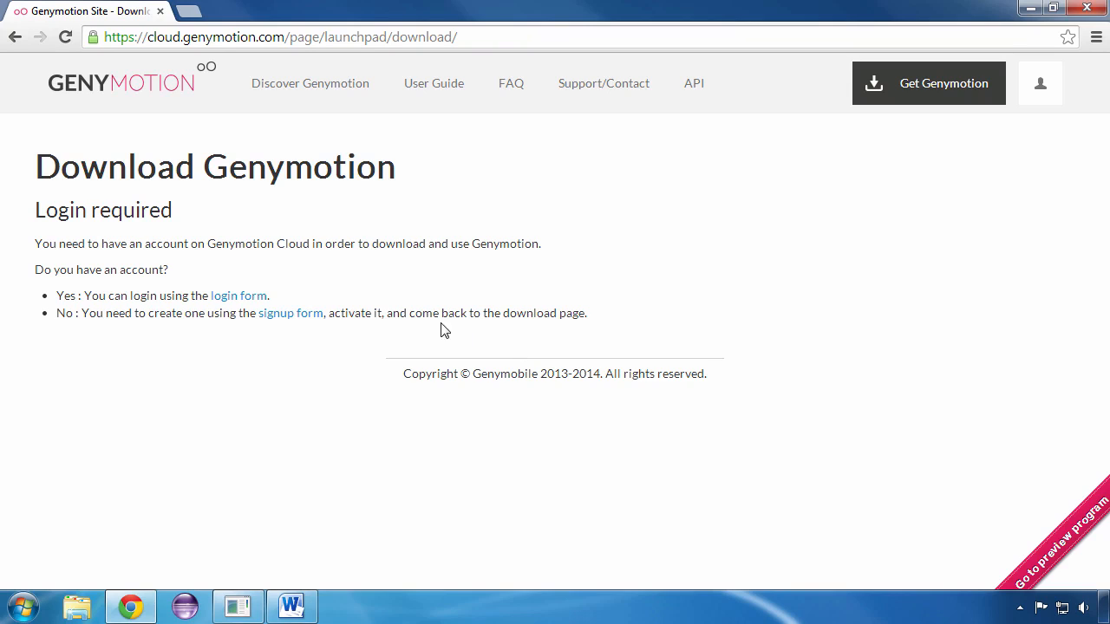
pyautogui.click(290, 316)
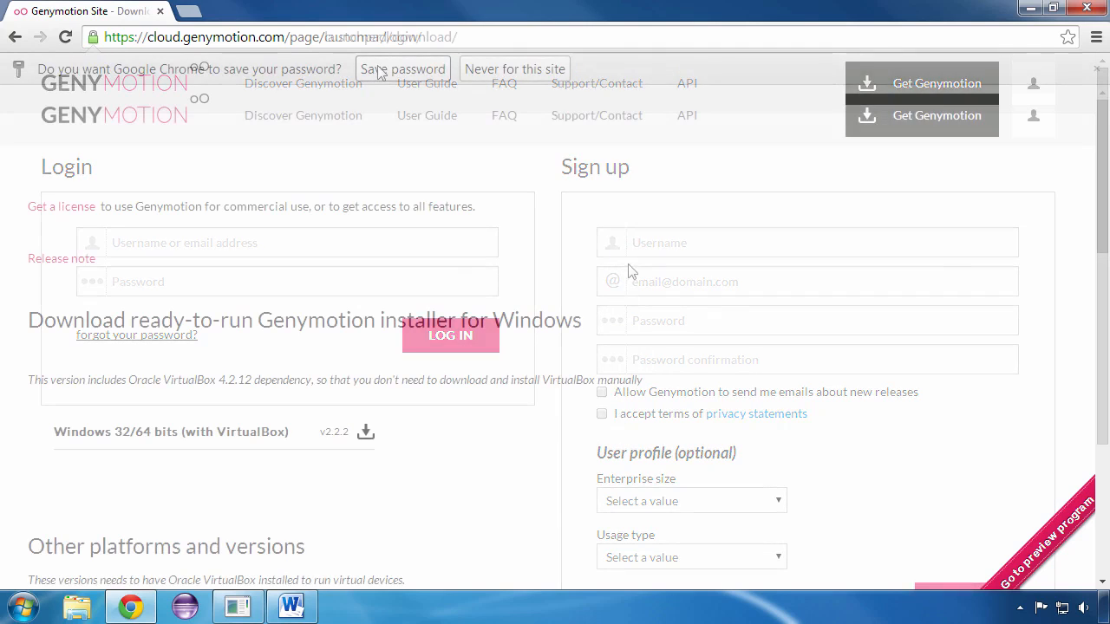
pyautogui.click(401, 70)
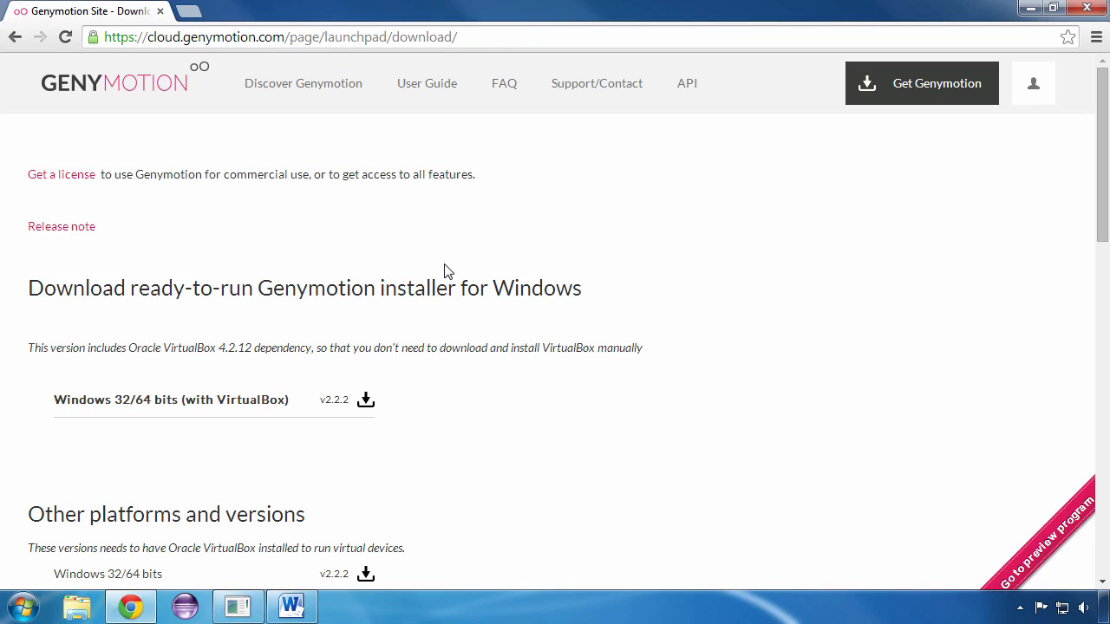
# - Review the platform installers and download the Windows 32/64 bits (with VirtualBox) v2.2.2 package
pyautogui.scroll(-1, 444, 272)
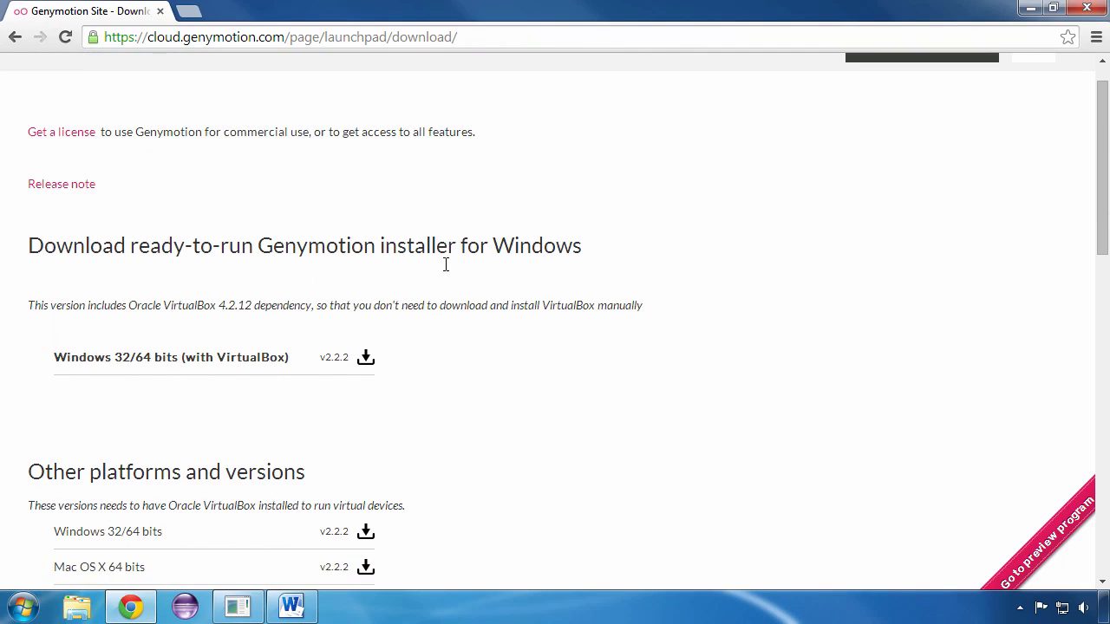
pyautogui.scroll(1, 444, 271)
pyautogui.scroll(-1, 445, 265)
pyautogui.scroll(-3, 445, 267)
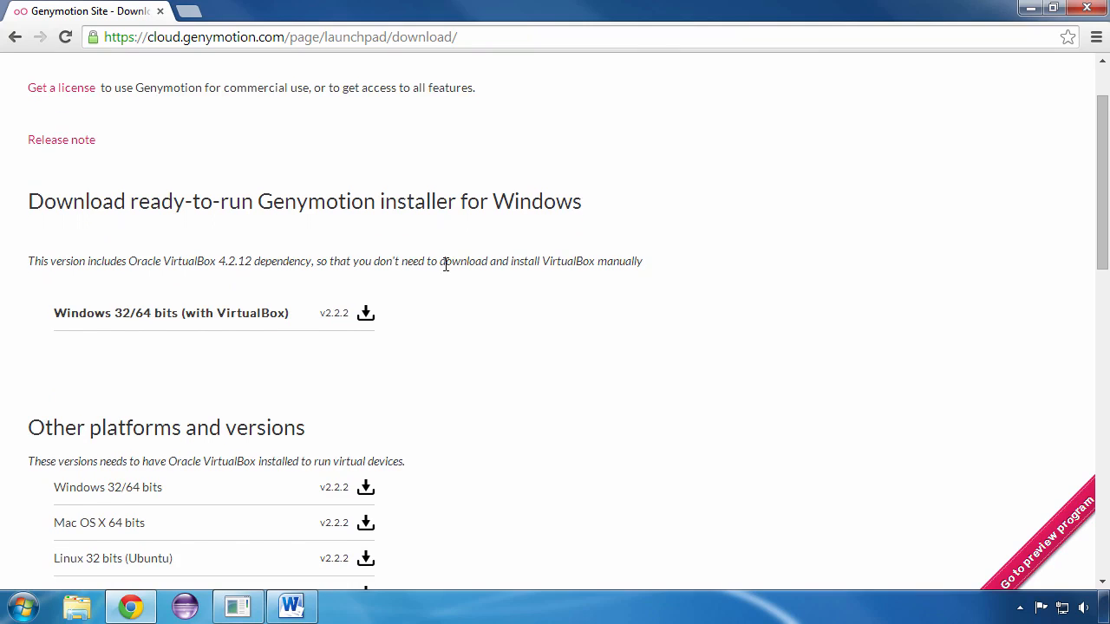
pyautogui.scroll(-2, 444, 272)
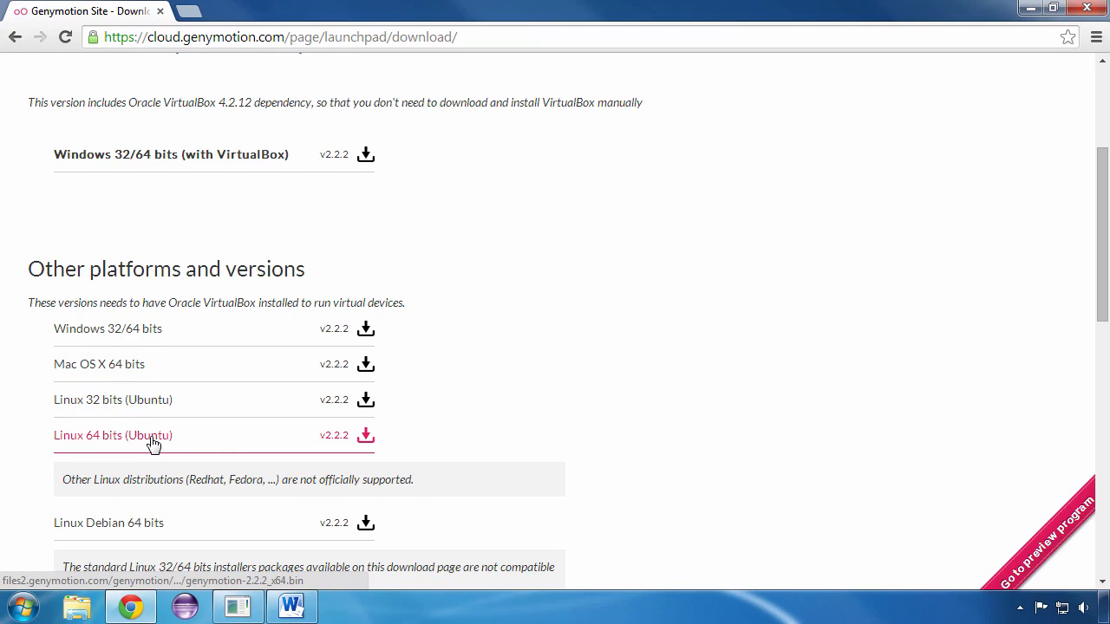
pyautogui.scroll(-1, 152, 443)
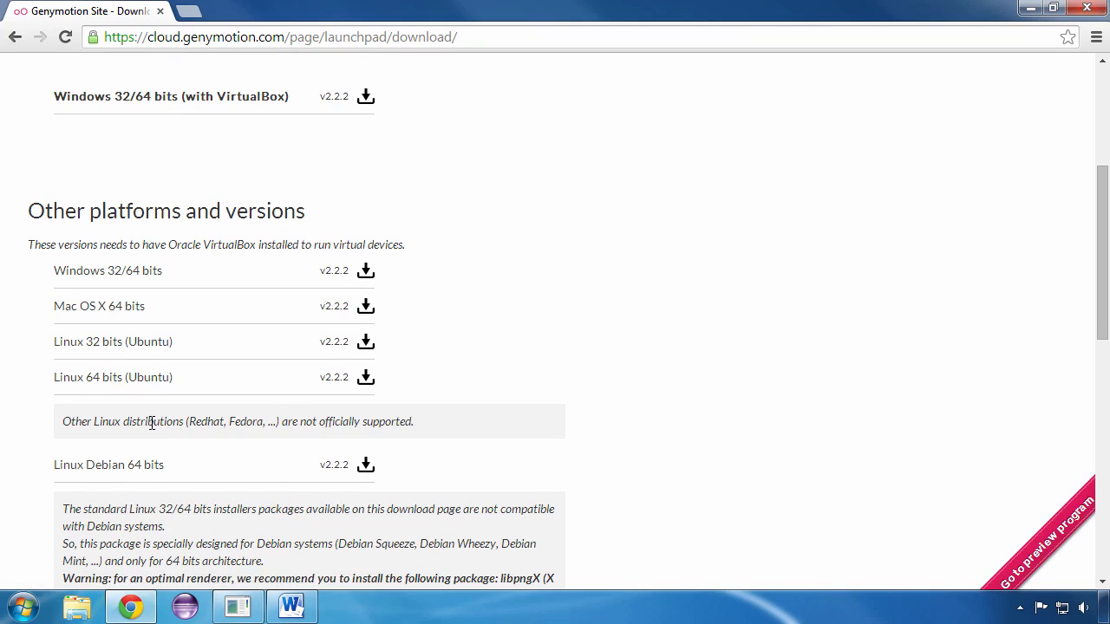
pyautogui.scroll(3, 151, 424)
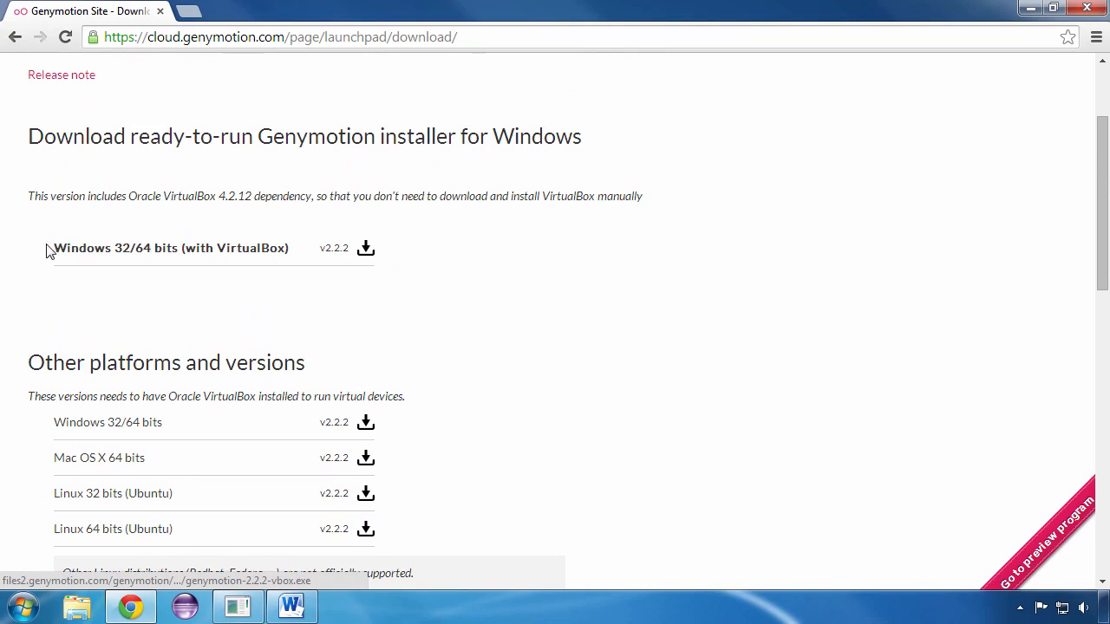
pyautogui.click(208, 251)
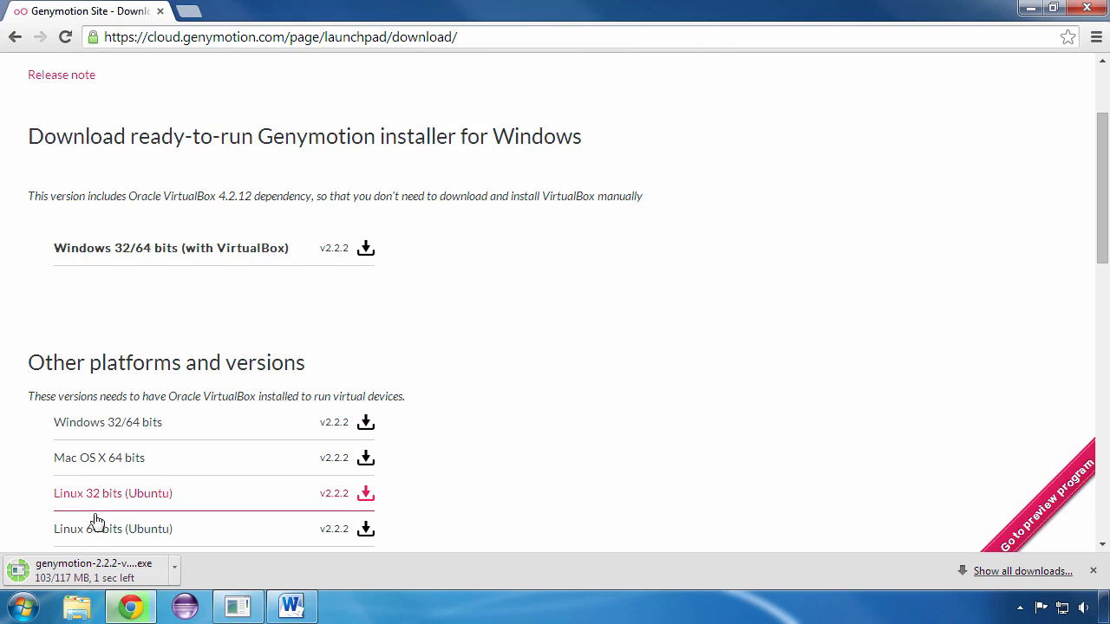
# - Run the downloaded Genymotion installer in English and install with the default destination and Start Menu folder
pyautogui.click(93, 570)
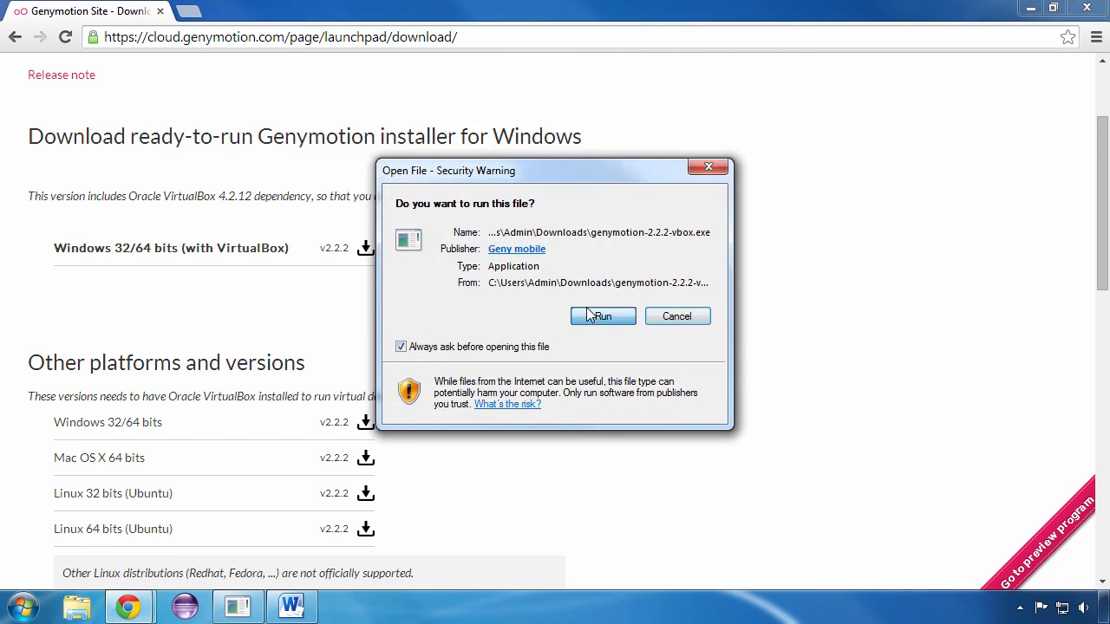
pyautogui.click(588, 315)
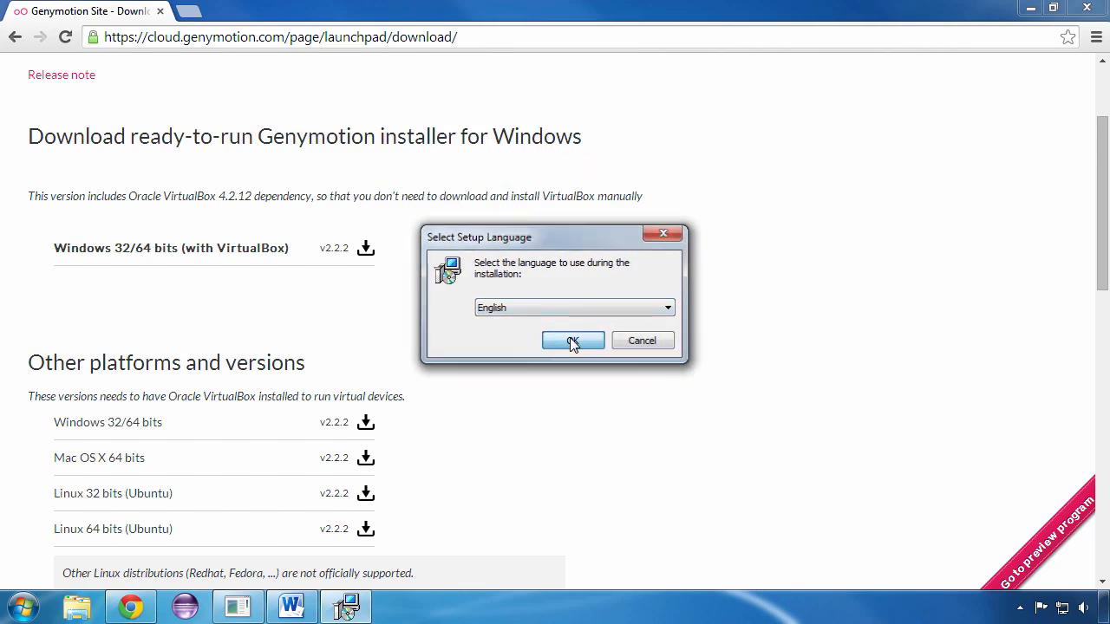
pyautogui.click(572, 341)
pyautogui.click(658, 442)
pyautogui.click(658, 442)
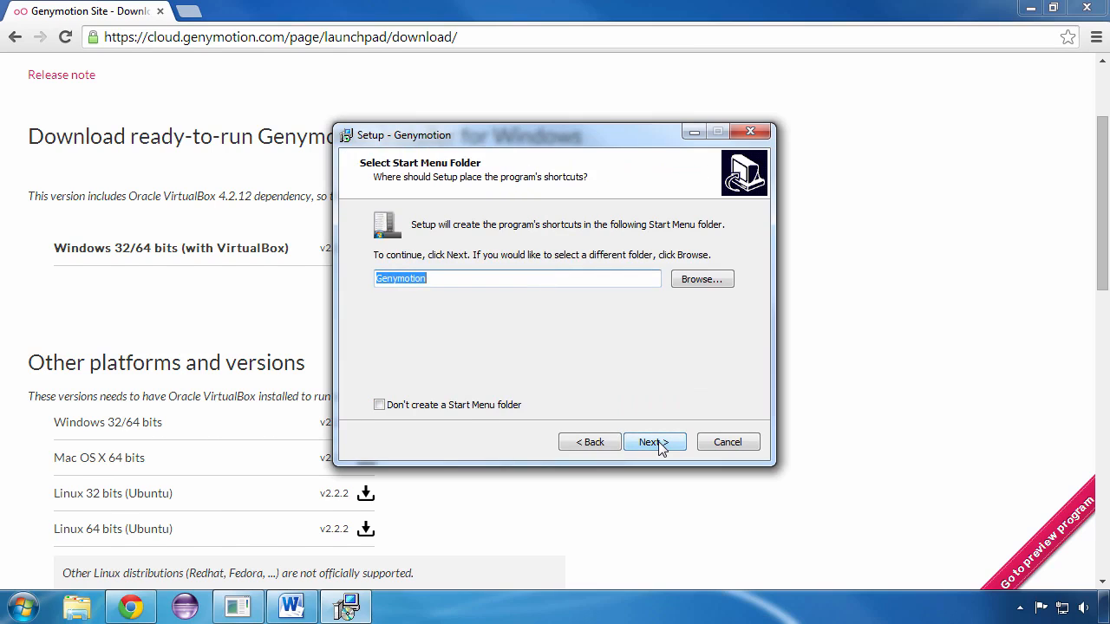
pyautogui.click(658, 442)
pyautogui.click(656, 444)
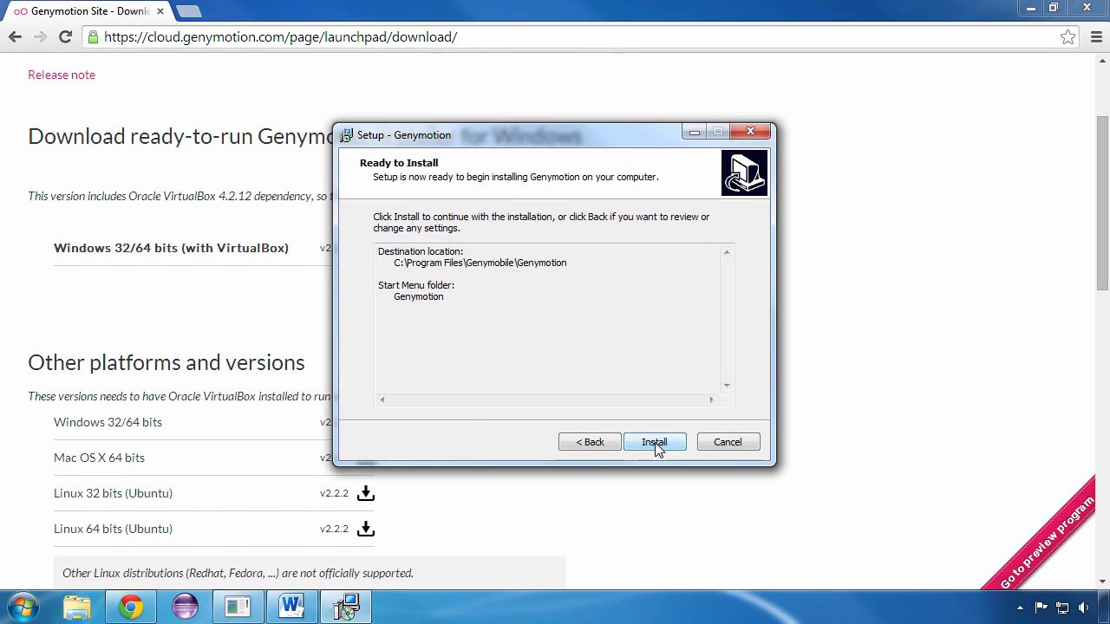
pyautogui.click(657, 446)
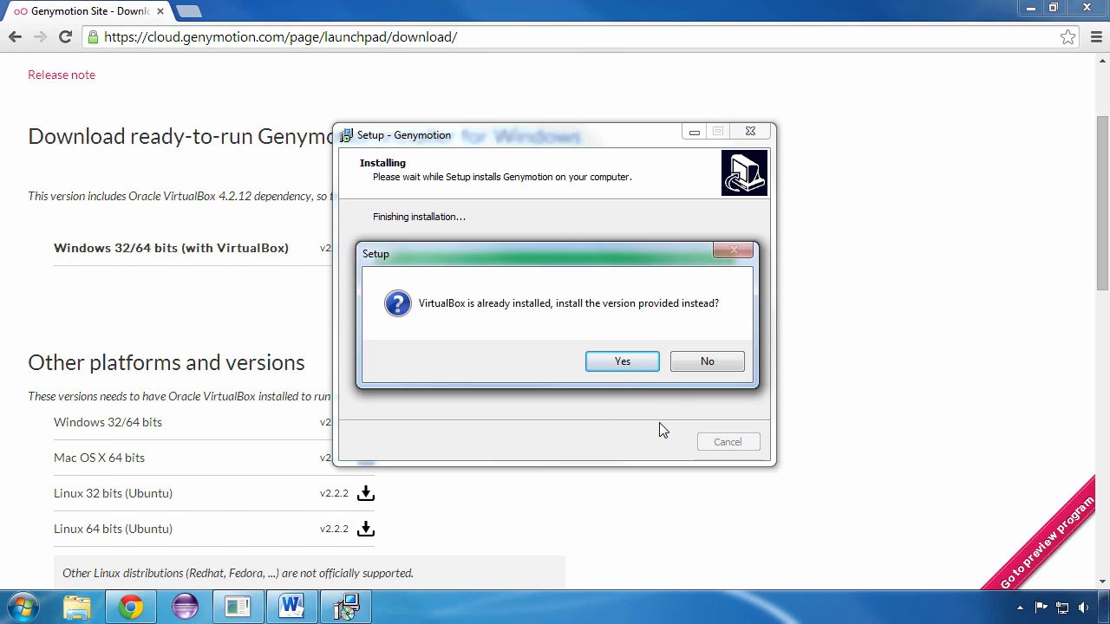
# - Install the bundled VirtualBox 4.2.12 without desktop or Quick Launch shortcuts, allowing the Oracle Universal Serial Bus device software
pyautogui.click(625, 366)
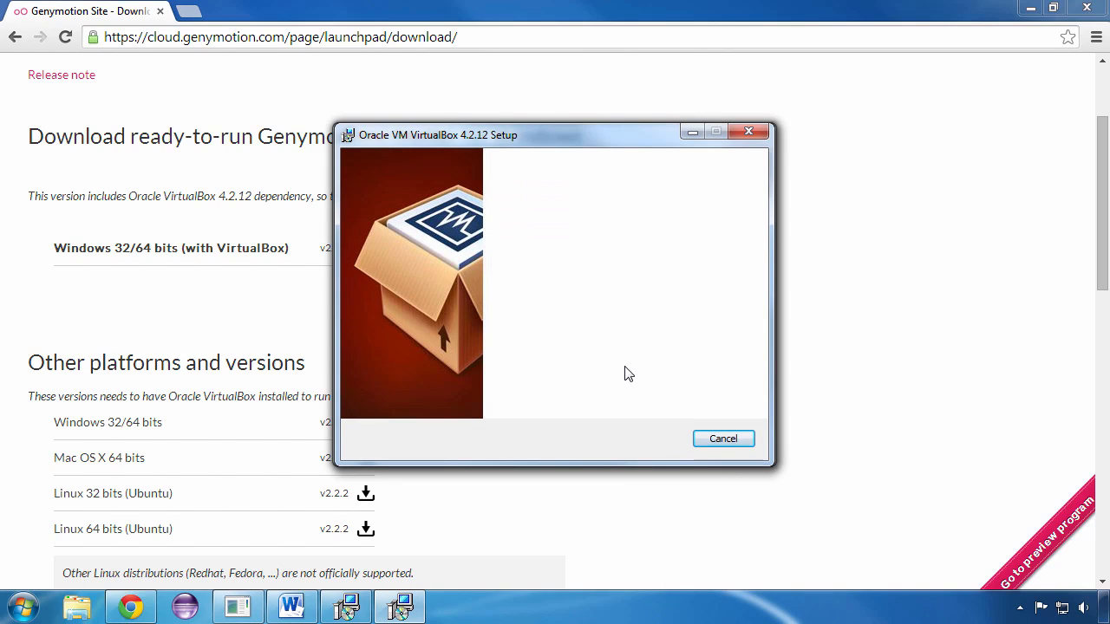
pyautogui.click(644, 440)
pyautogui.click(646, 442)
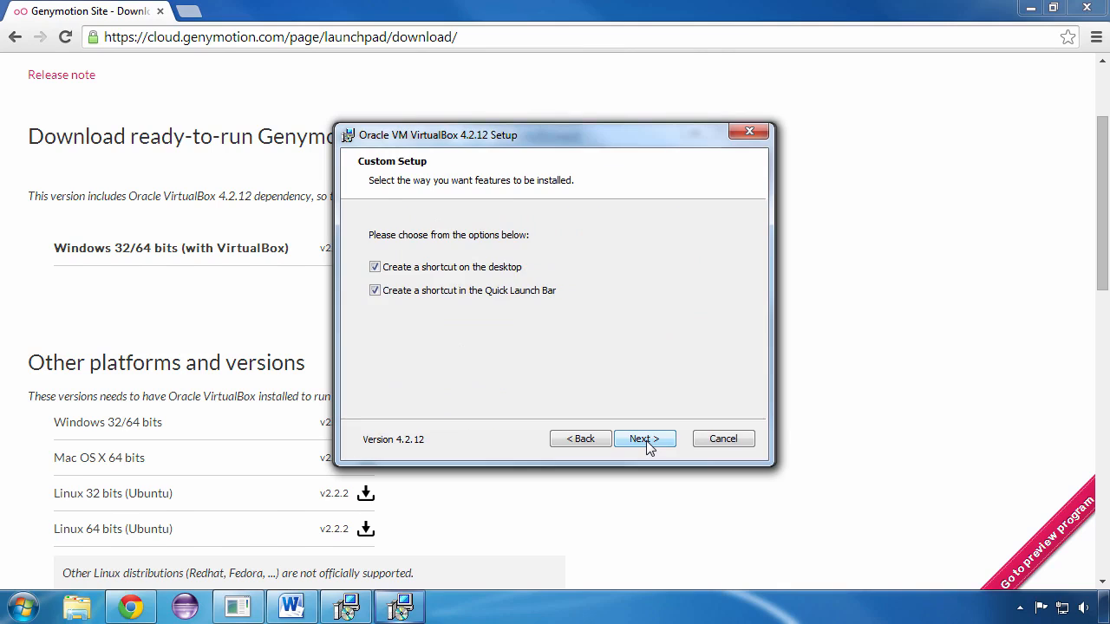
pyautogui.click(484, 293)
pyautogui.click(485, 267)
pyautogui.click(644, 439)
pyautogui.click(644, 440)
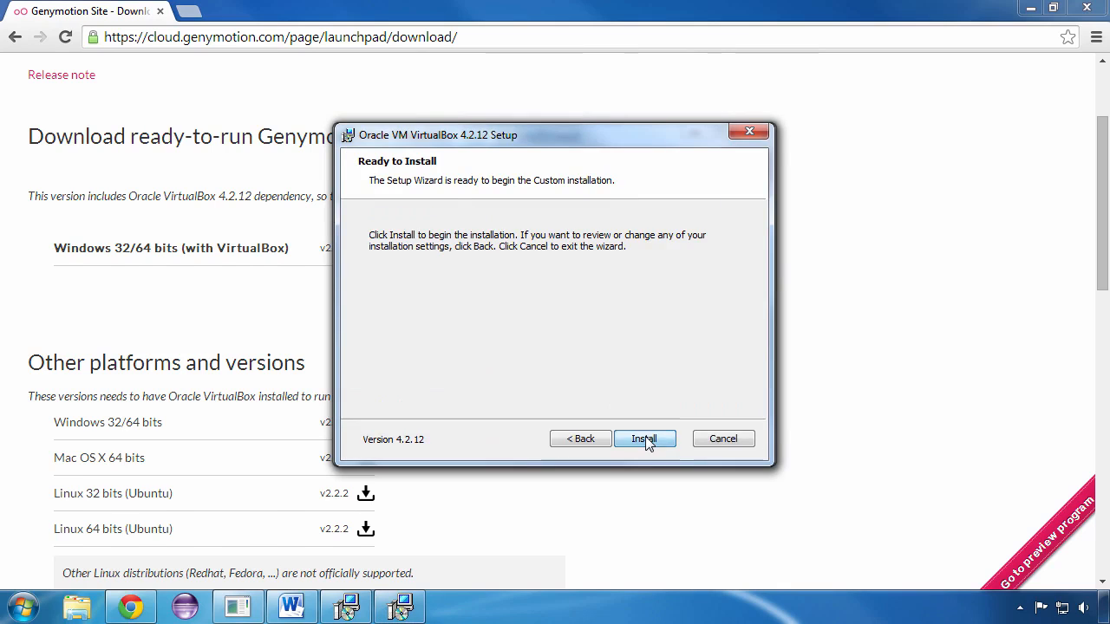
pyautogui.click(644, 440)
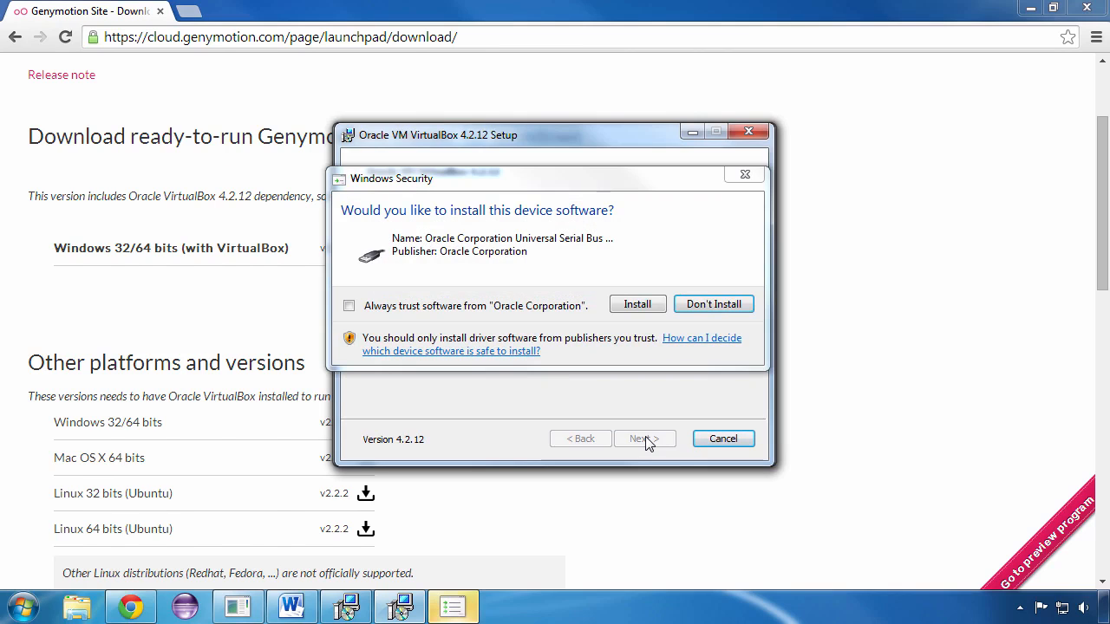
pyautogui.click(637, 304)
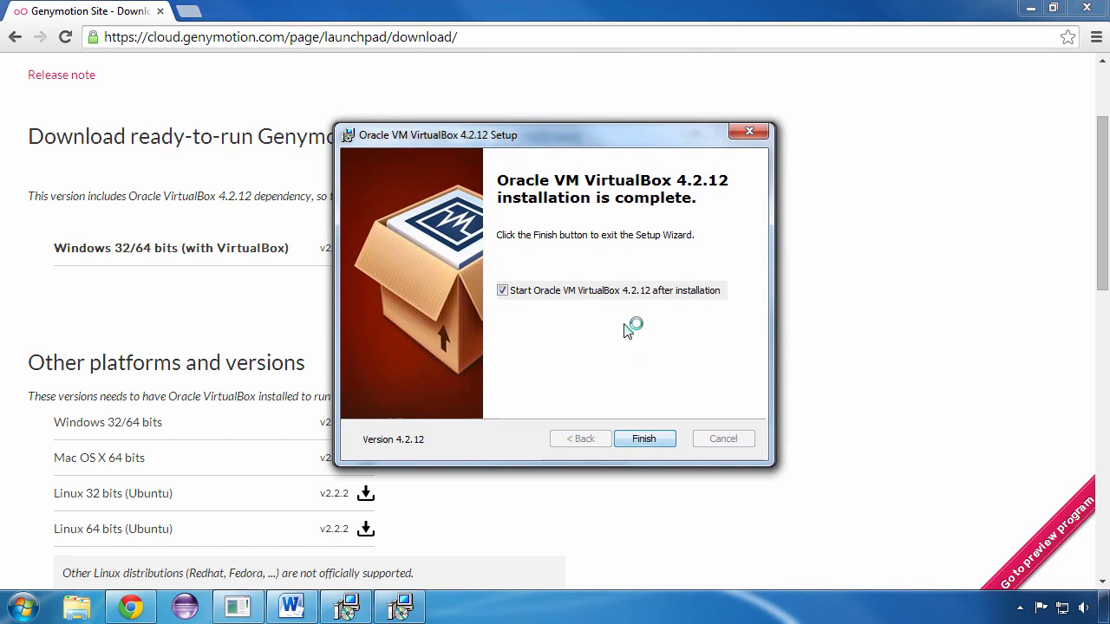
# - Finish the VirtualBox setup without starting VirtualBox, and complete the Genymotion setup with Launch Genymotion enabled
pyautogui.click(621, 293)
pyautogui.click(648, 441)
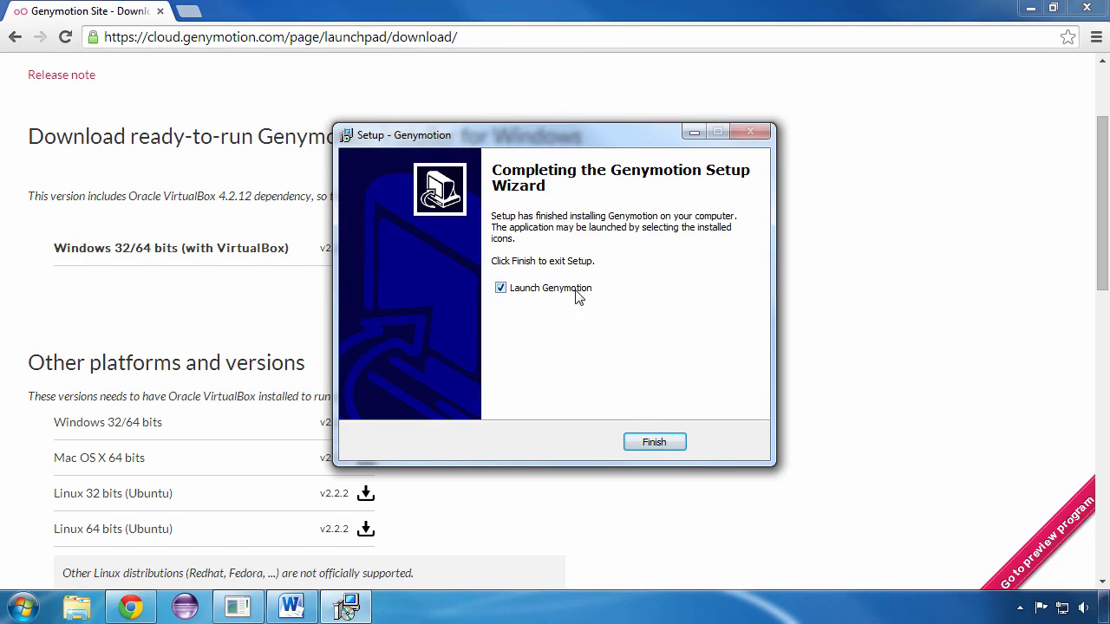
pyautogui.click(643, 442)
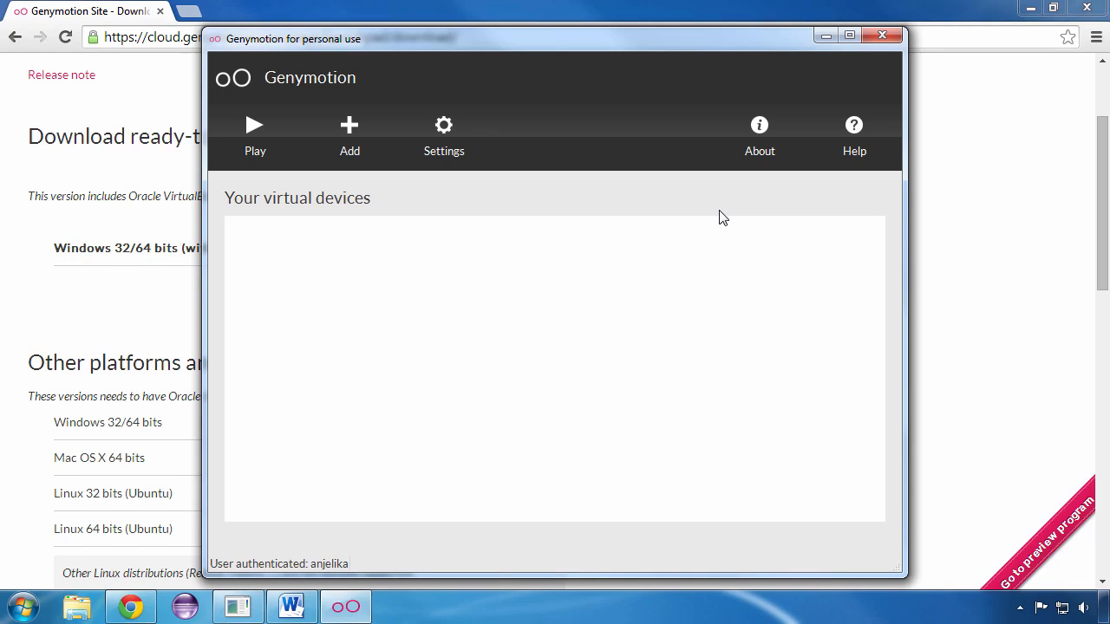
# - Begin creating a new virtual device and filter the available devices with the search text "nexus 5"
pyautogui.click(352, 128)
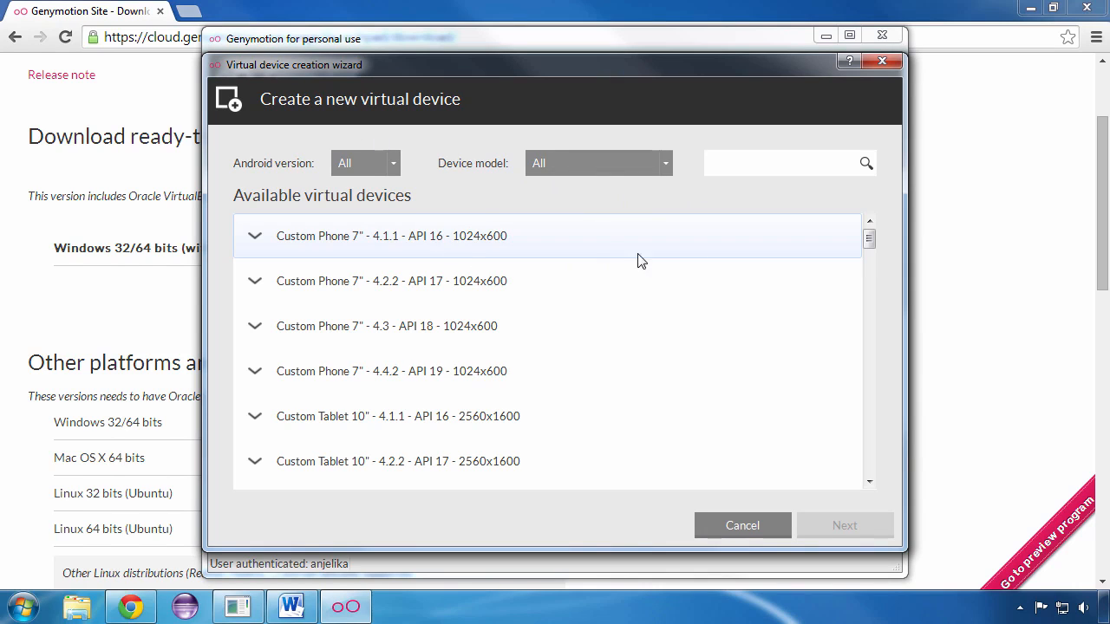
pyautogui.moveTo(870, 240); pyautogui.dragTo(890, 319)
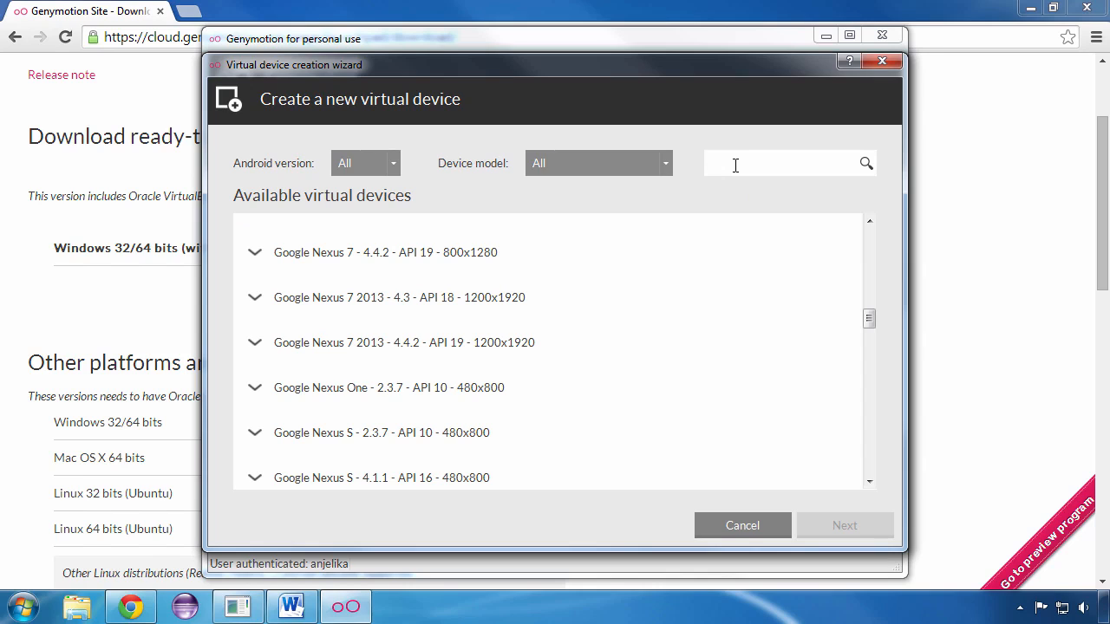
pyautogui.write('ne')
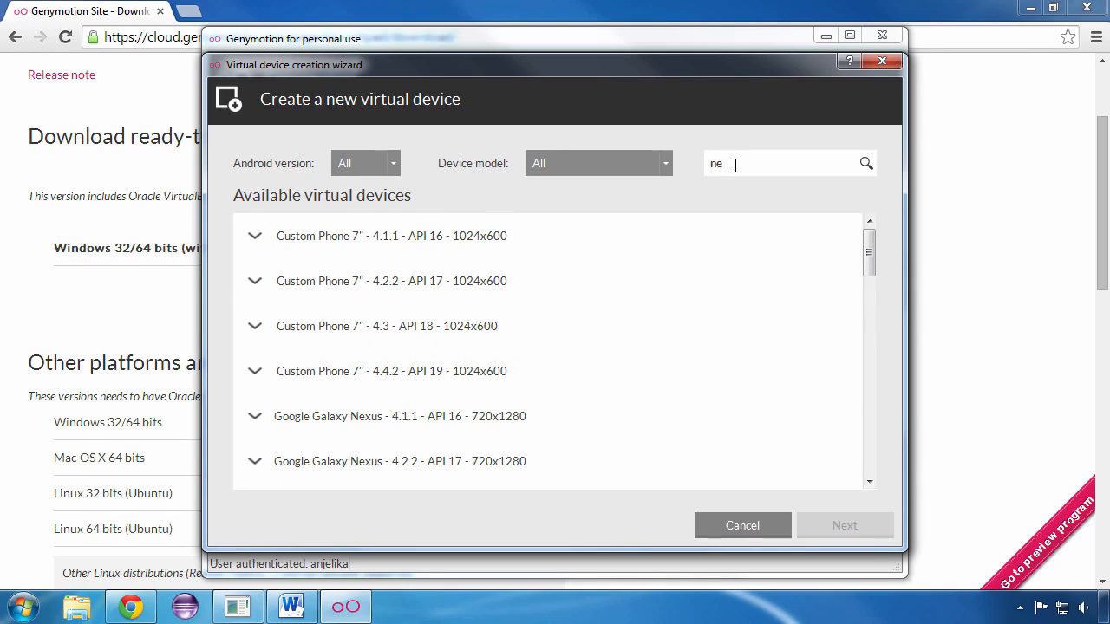
pyautogui.write('xus ')
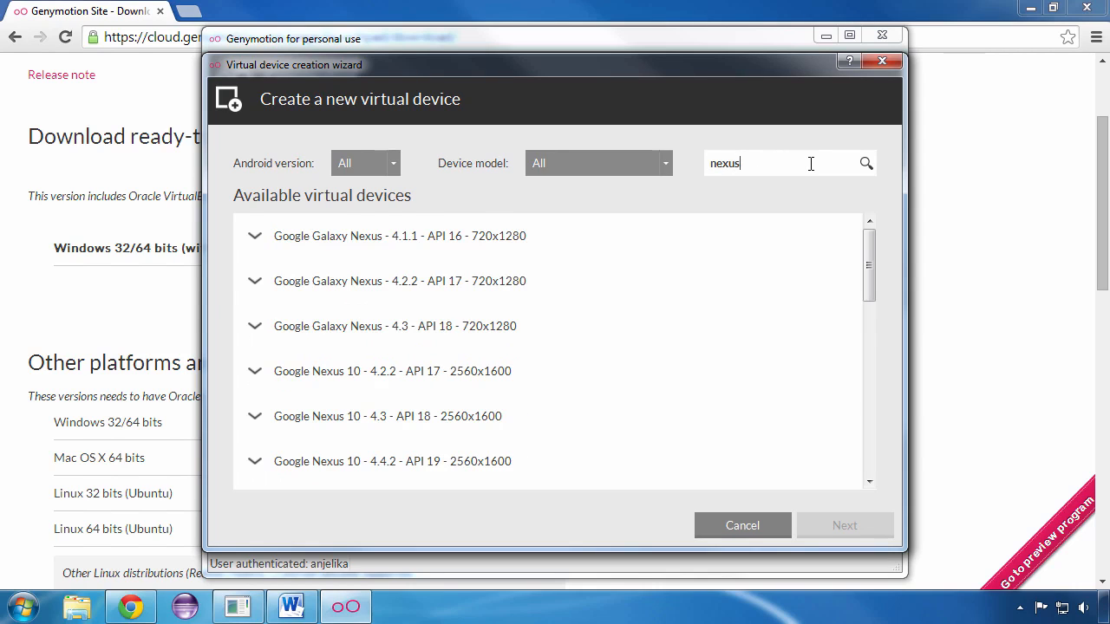
pyautogui.write('5')
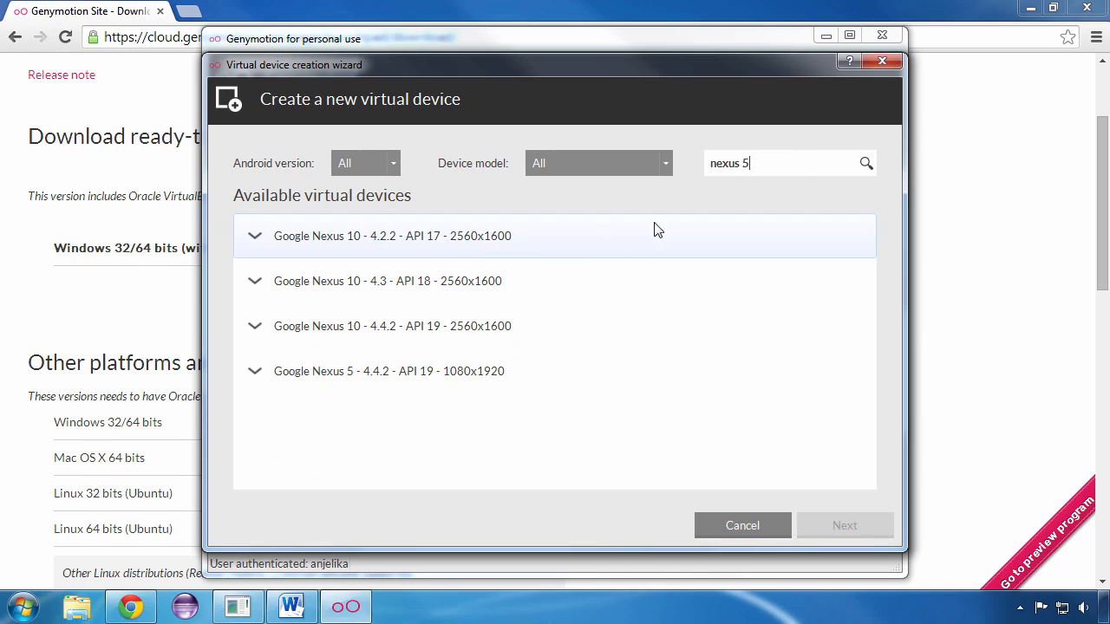
# - Select Google Nexus 5 - 4.4.2 - API 19 - 1080x1920 and deploy it under the default name, then finish the creation wizard
pyautogui.click(365, 378)
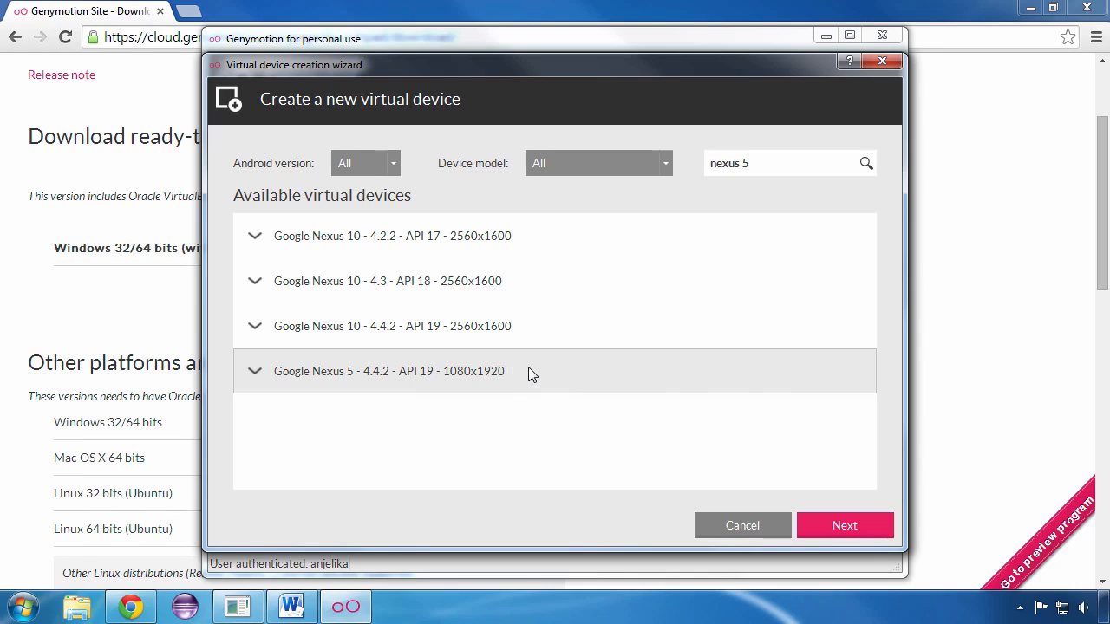
pyautogui.click(845, 526)
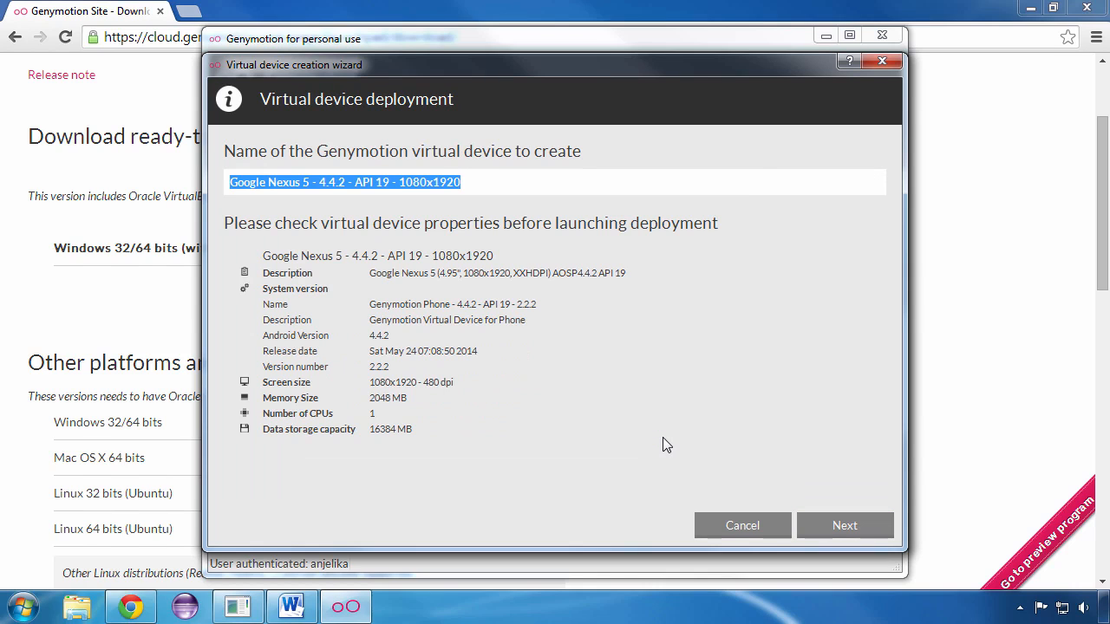
pyautogui.press('Return')
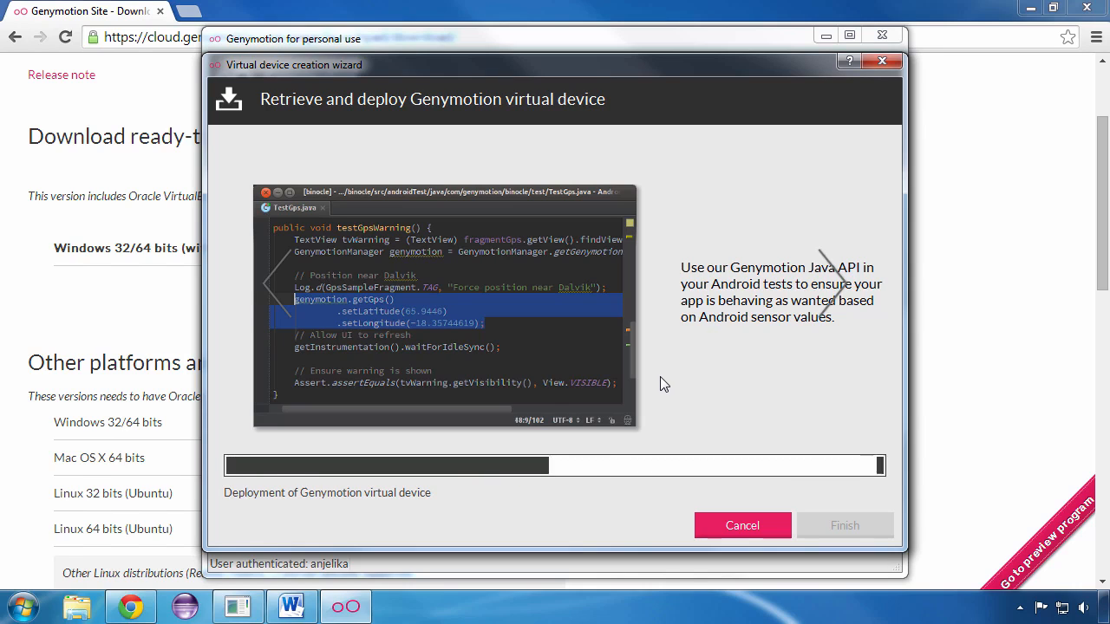
pyautogui.click(844, 525)
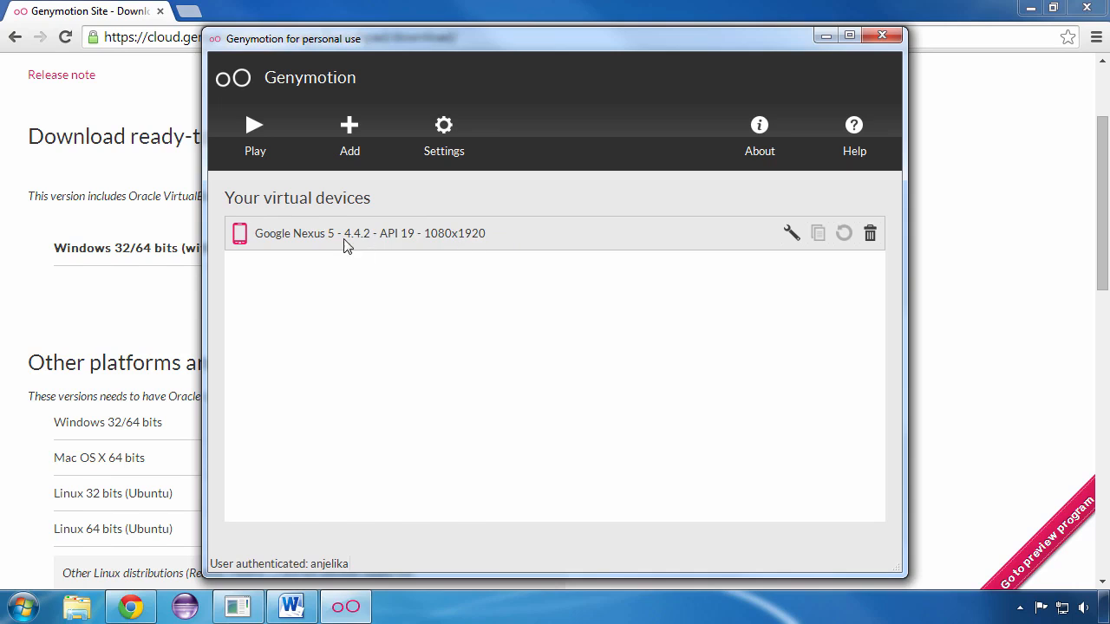
# - Look at the wizard for adding another device, cancel it, and start the Google Nexus 5 virtual device
pyautogui.click(353, 135)
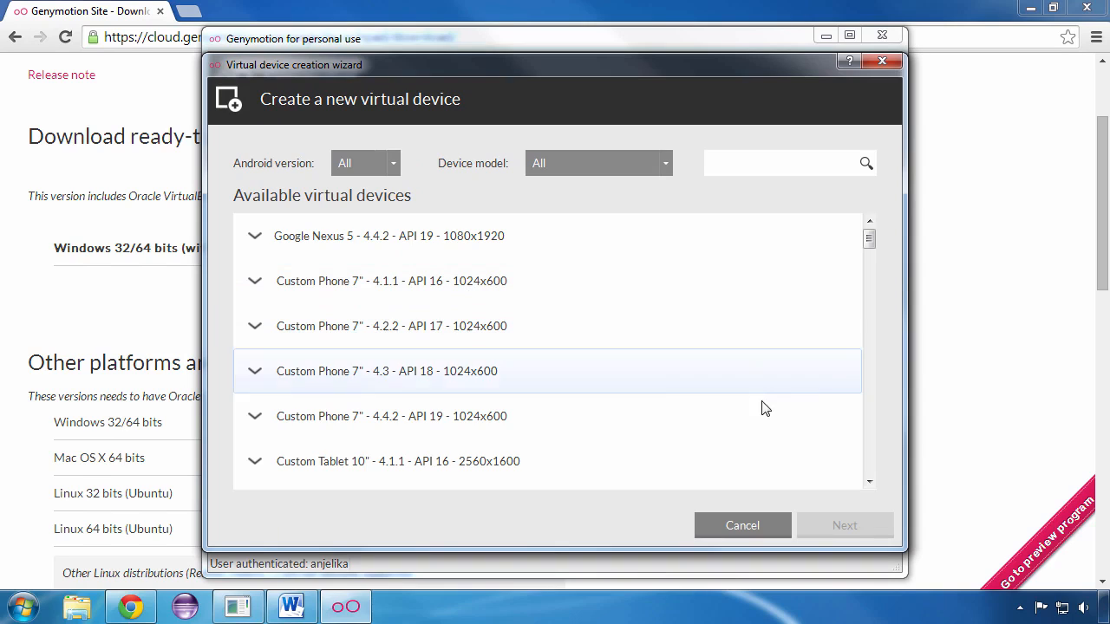
pyautogui.click(760, 523)
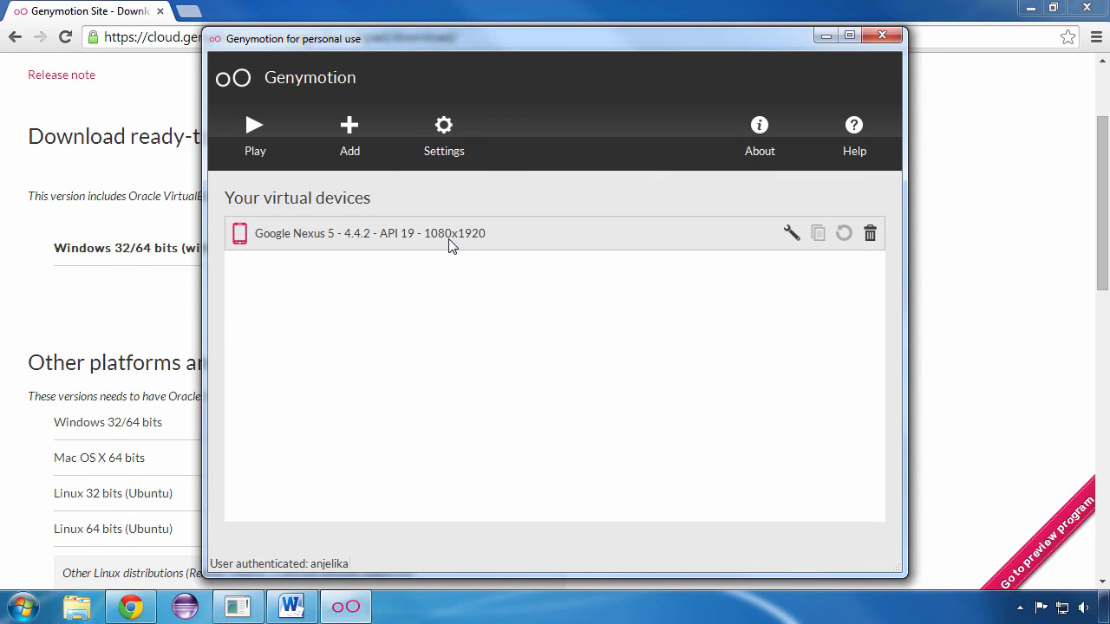
pyautogui.click(254, 126)
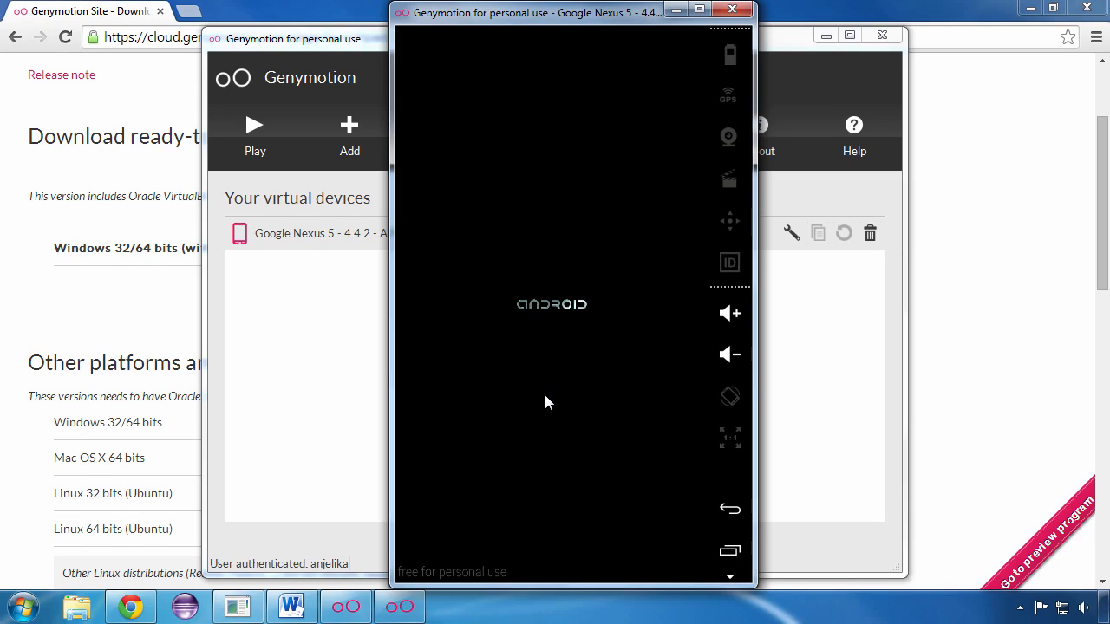
# - Close the main Genymotion window, keeping the emulator open, and dismiss the "Make yourself at home" introduction on the Android home screen
pyautogui.click(882, 35)
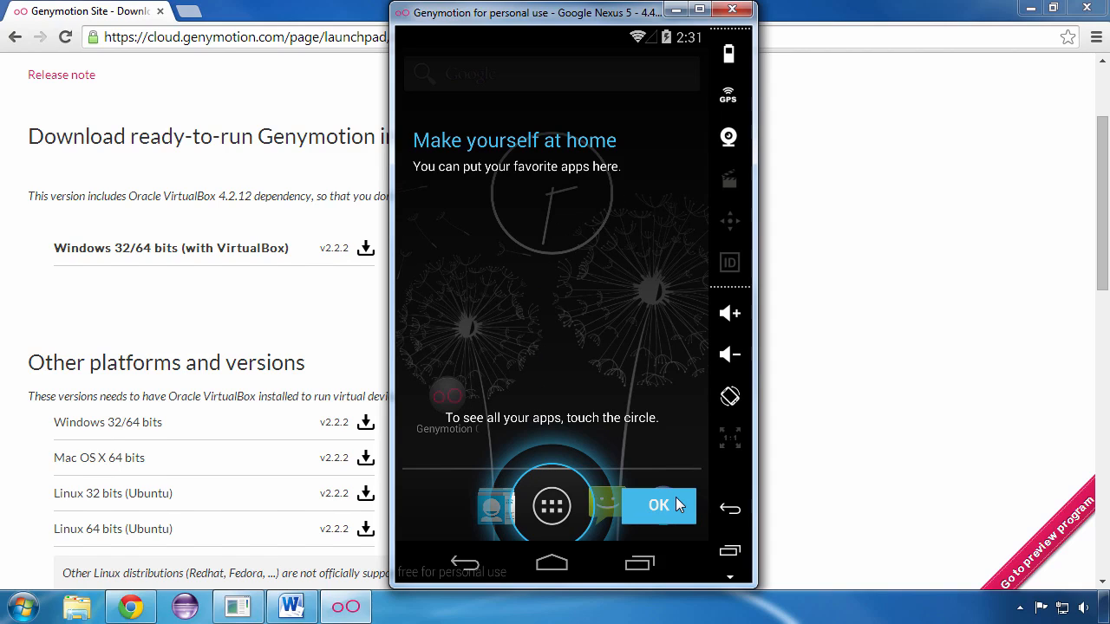
pyautogui.click(653, 503)
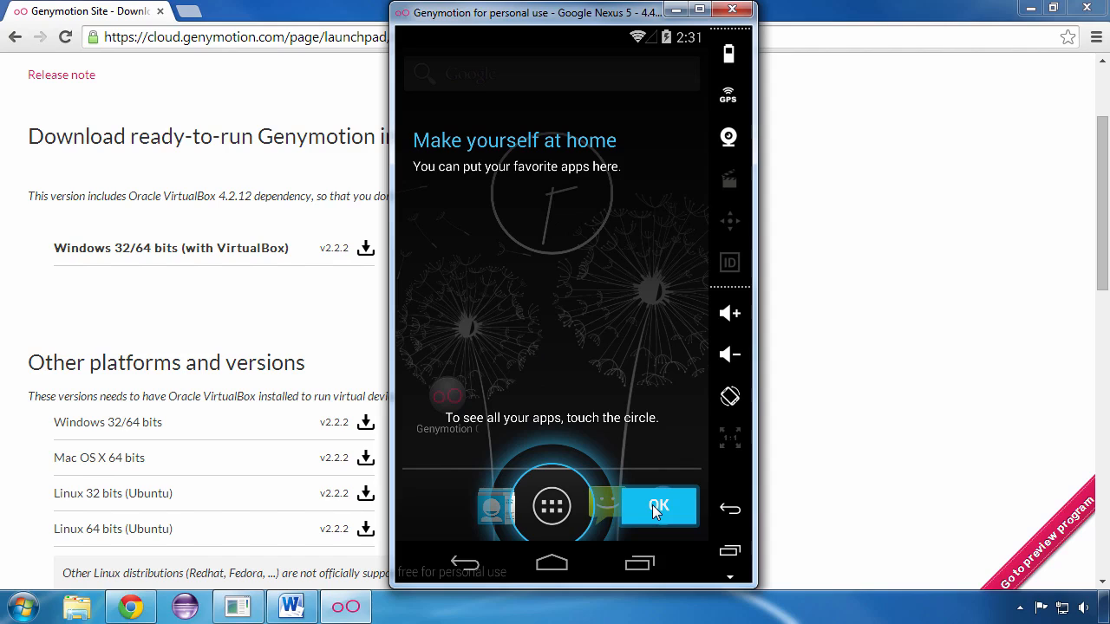